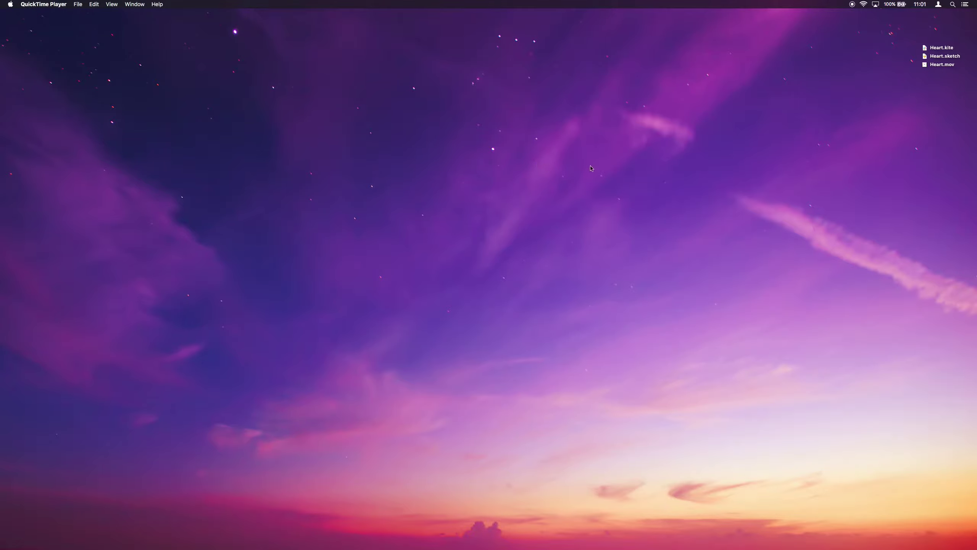
Step: Open Heart.mov in QuickTime Player and scrub through the heart animation to its particle burst
click(926, 66)
drag(125, 83, 299, 136)
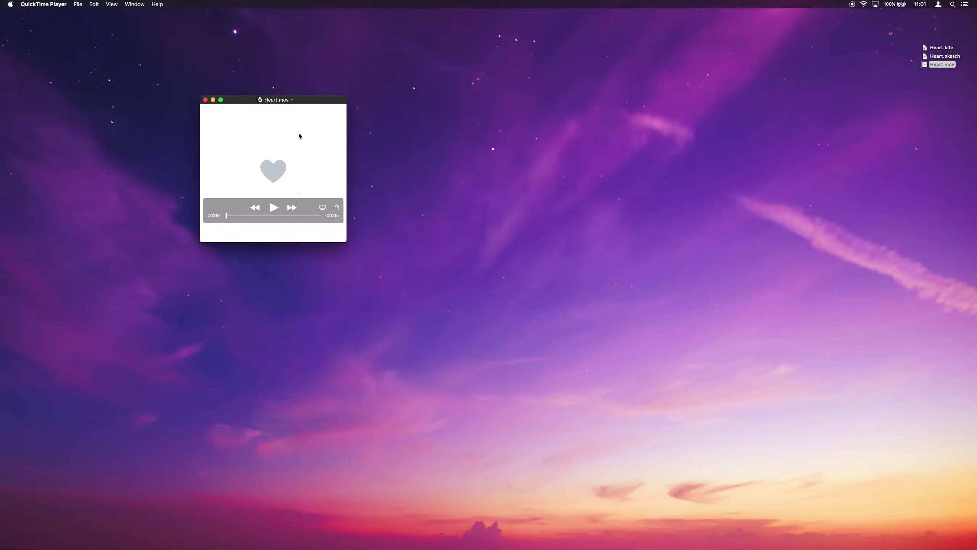
drag(229, 231, 271, 234)
drag(323, 102, 353, 152)
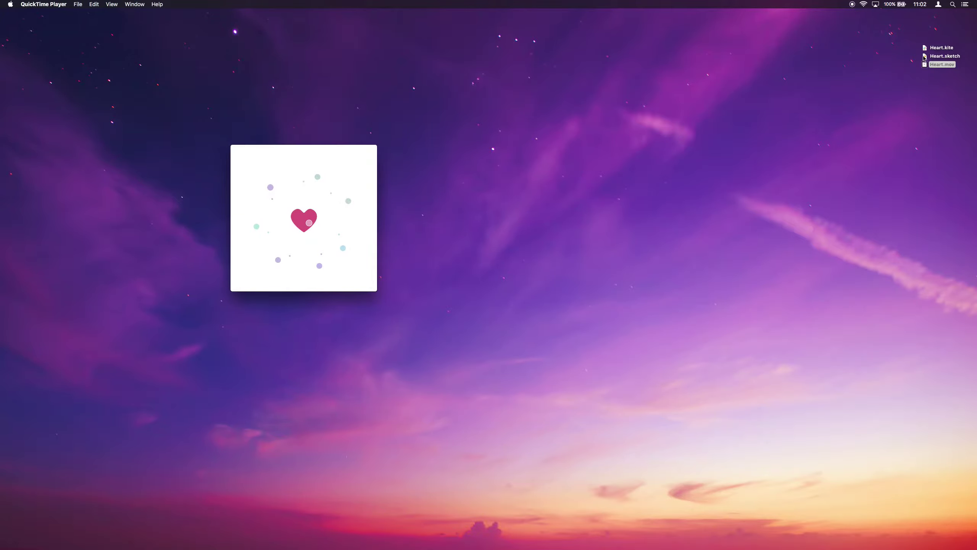
Step: Open Heart.sketch and inspect its Heart, Inner Border and Outer Border layers
double_click(925, 57)
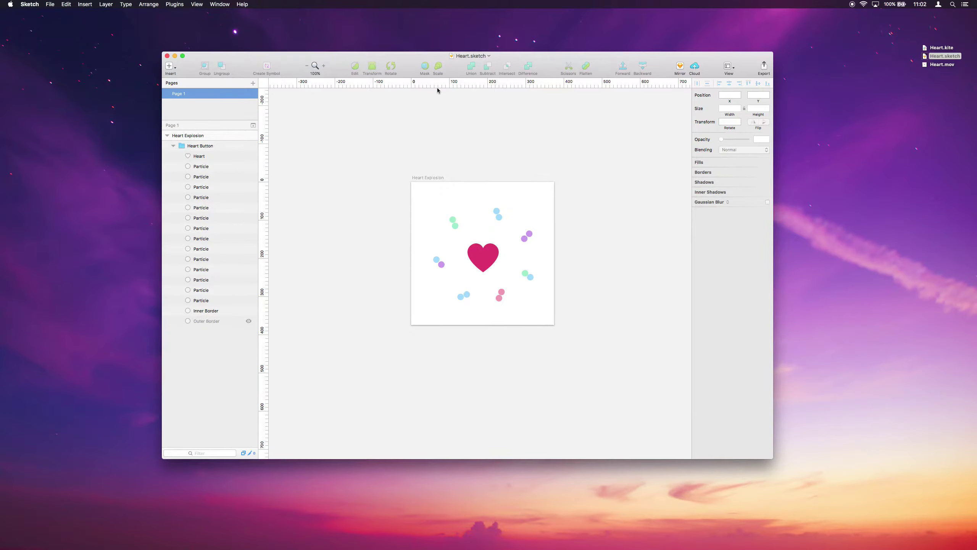
drag(409, 61, 393, 62)
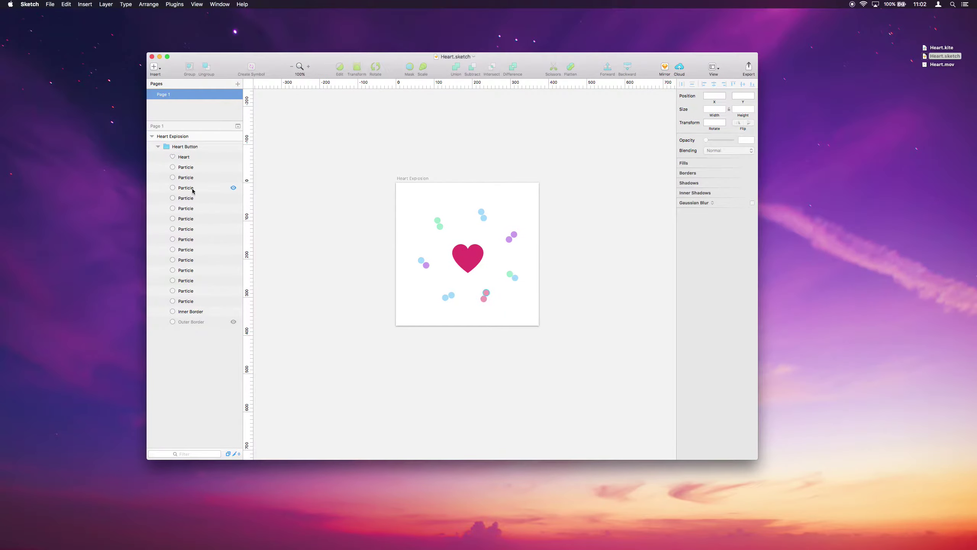
click(191, 157)
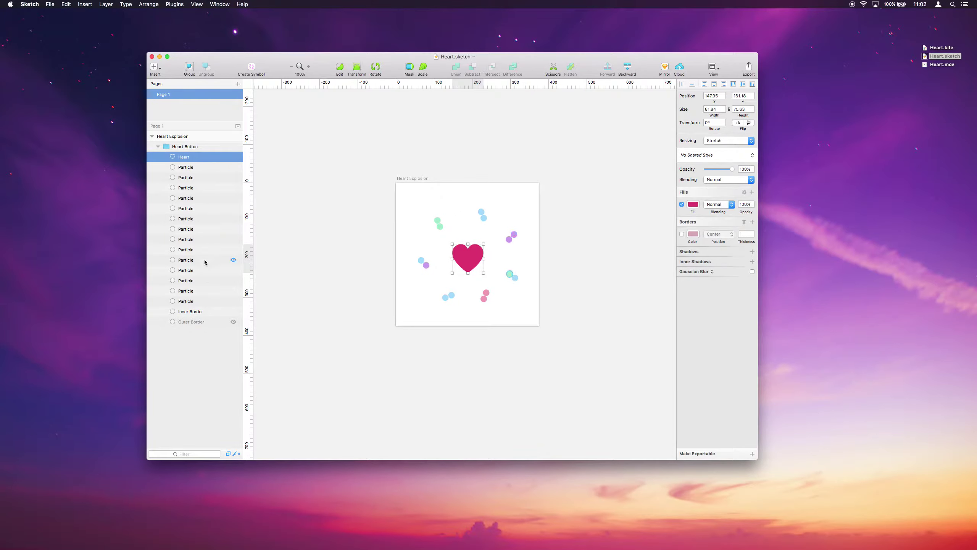
click(197, 312)
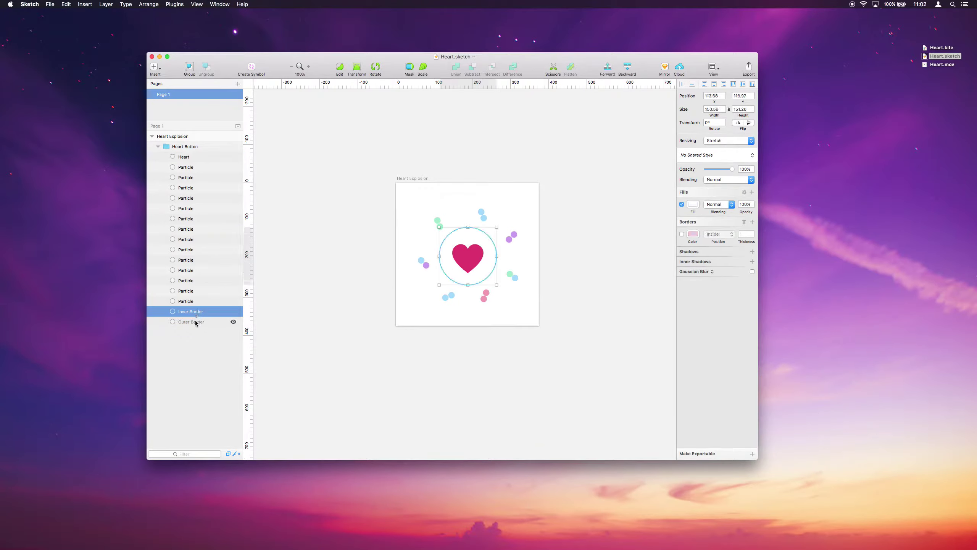
click(198, 322)
click(197, 313)
Step: Deselect everything in Sketch and launch Kite to its welcome window
drag(540, 61, 432, 58)
click(495, 149)
mouse_move(556, 530)
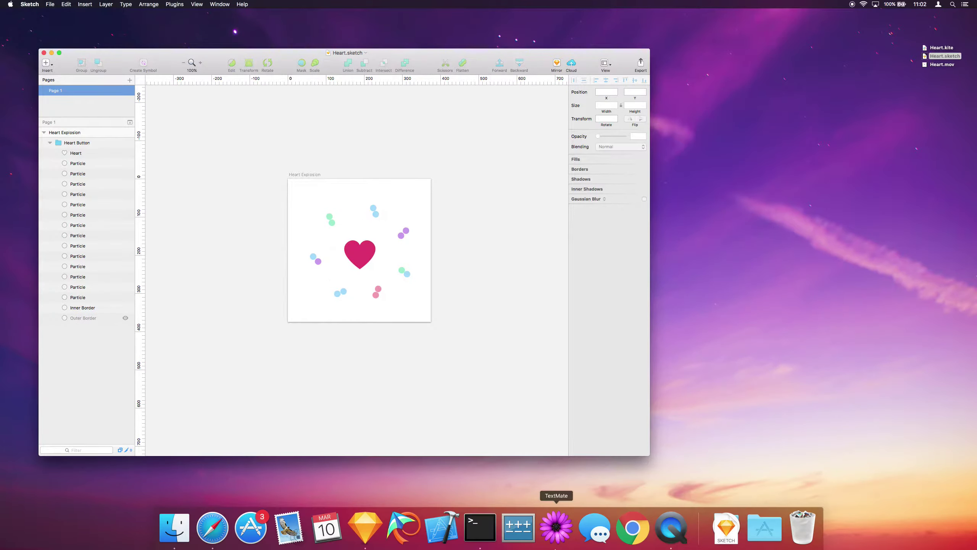
click(407, 535)
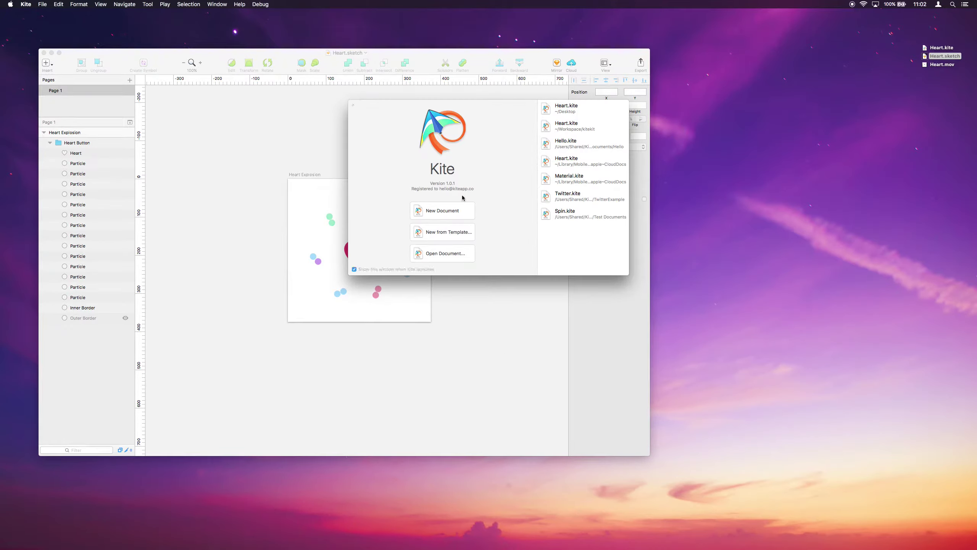
Step: Create a new Kite document, enlarge its window, and check the Heart Explosion artboard size in Sketch
click(469, 213)
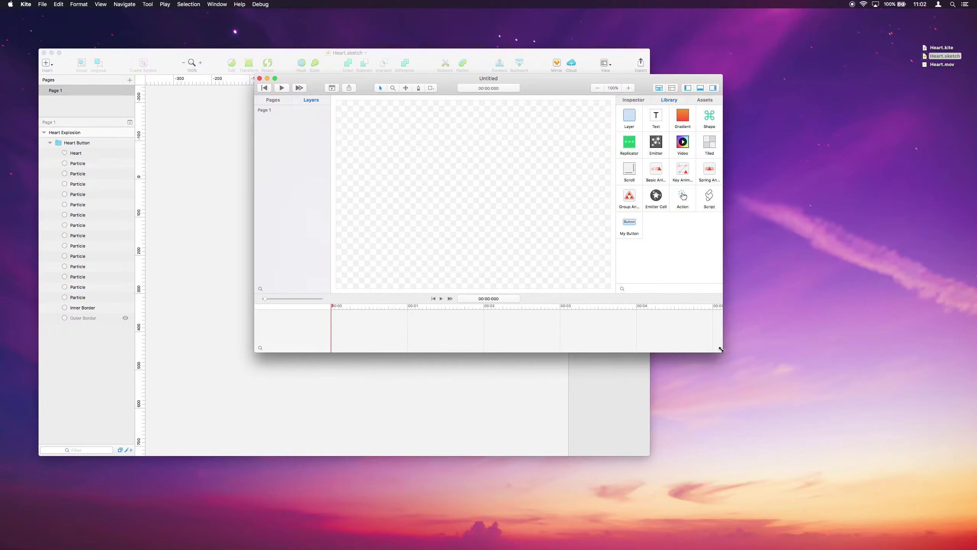
drag(720, 349, 834, 445)
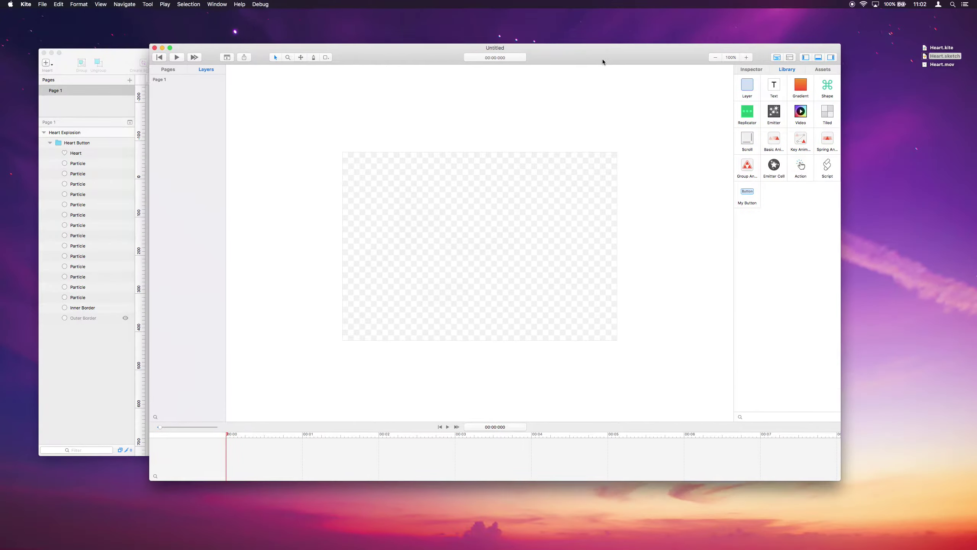
drag(669, 443, 667, 395)
mouse_move(647, 78)
mouse_down()
mouse_move(673, 86)
mouse_move(706, 73)
mouse_up()
drag(175, 53, 172, 61)
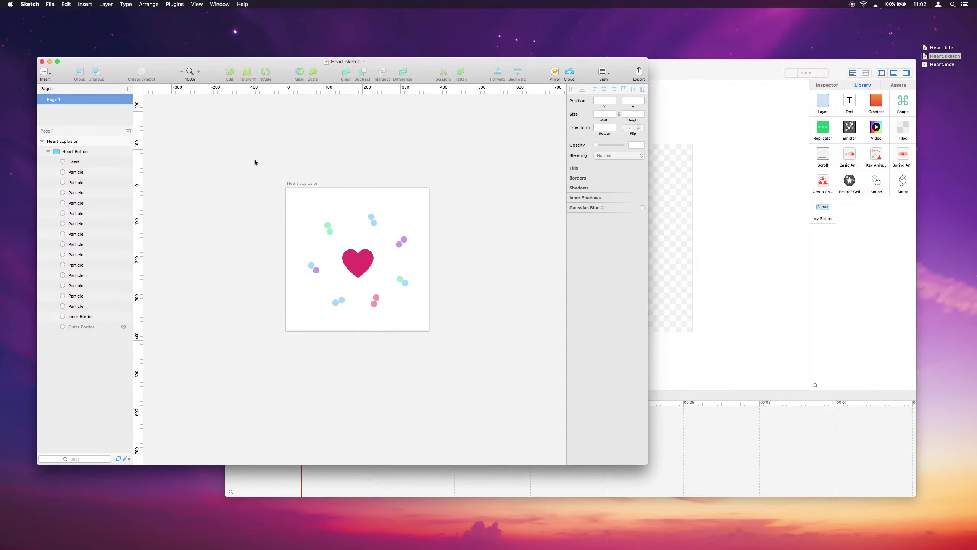
click(299, 182)
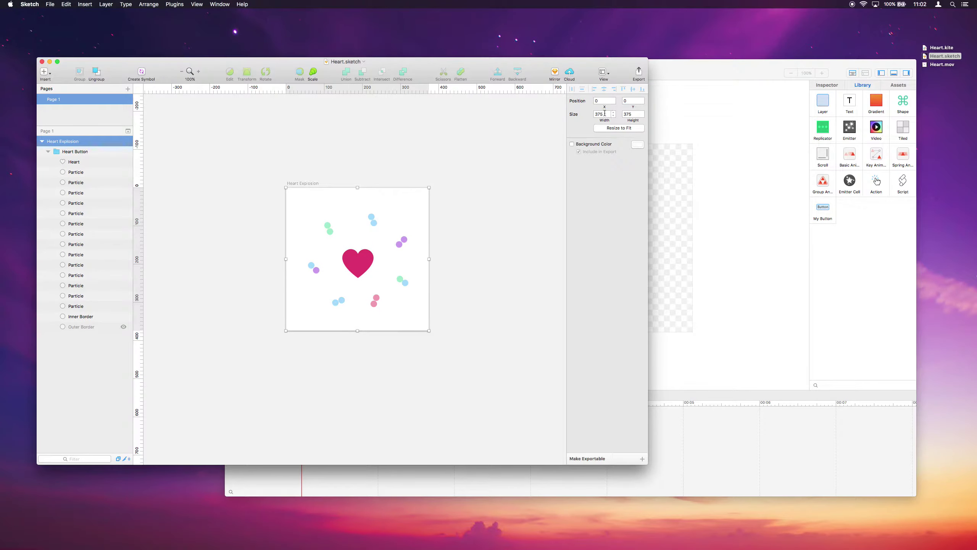
Step: Set the Kite canvas size to 375 × 375
click(809, 71)
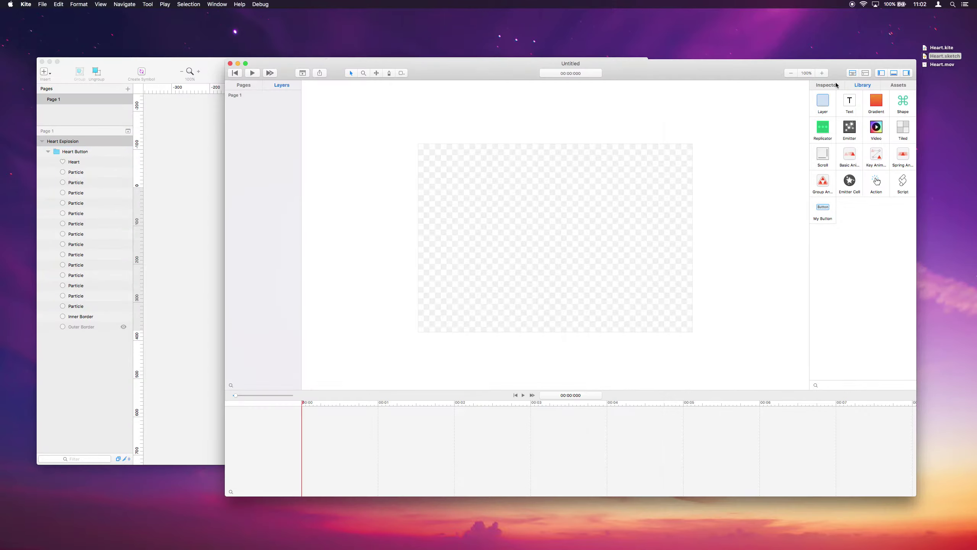
click(827, 85)
click(863, 106)
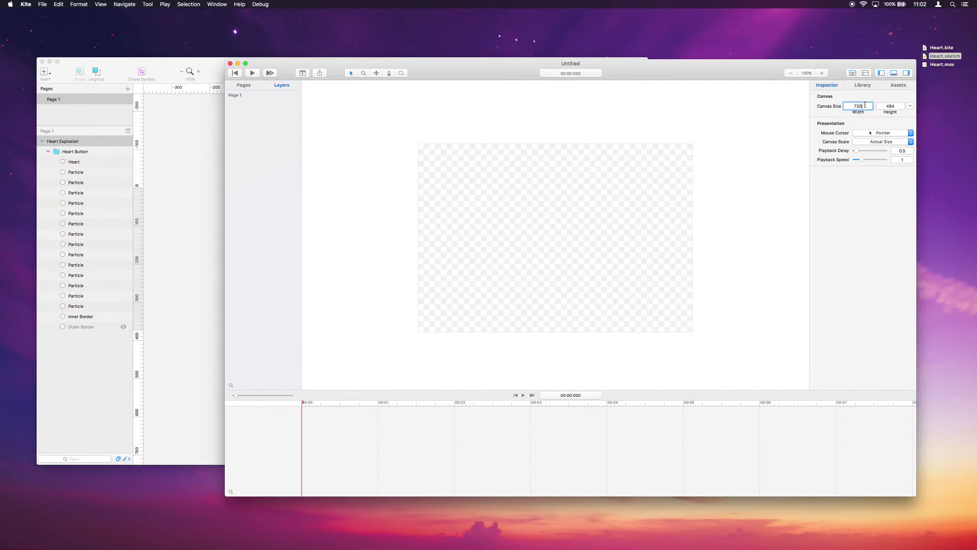
key(super+a)
text(375)
key(Tab)
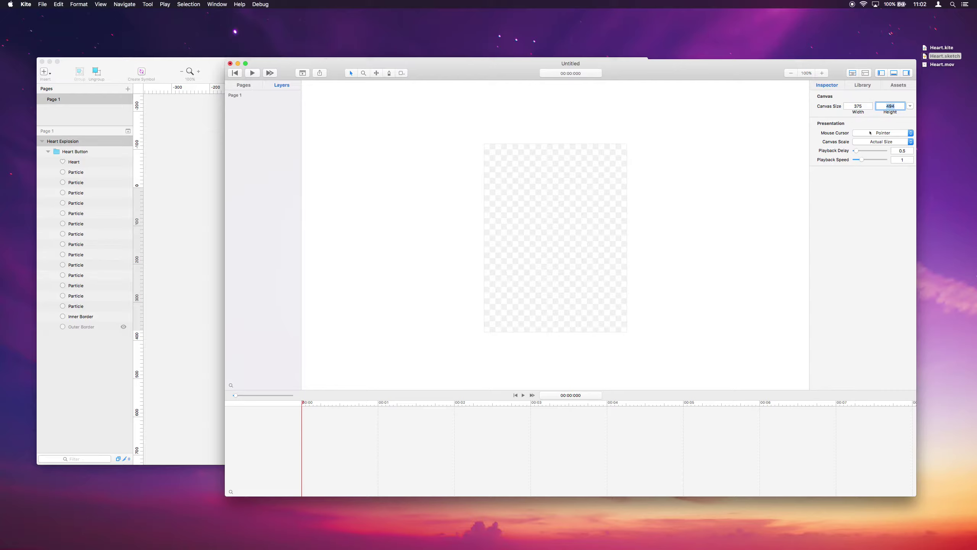
text(375)
key(Return)
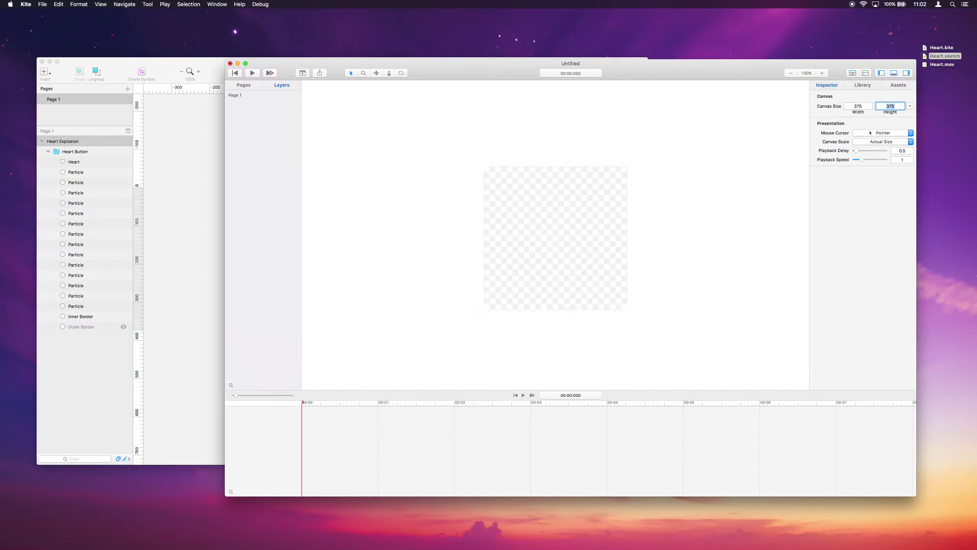
click(748, 133)
Step: Import the Heart Explosion design via File > Import > From Sketch with default options
drag(449, 71, 409, 61)
click(160, 60)
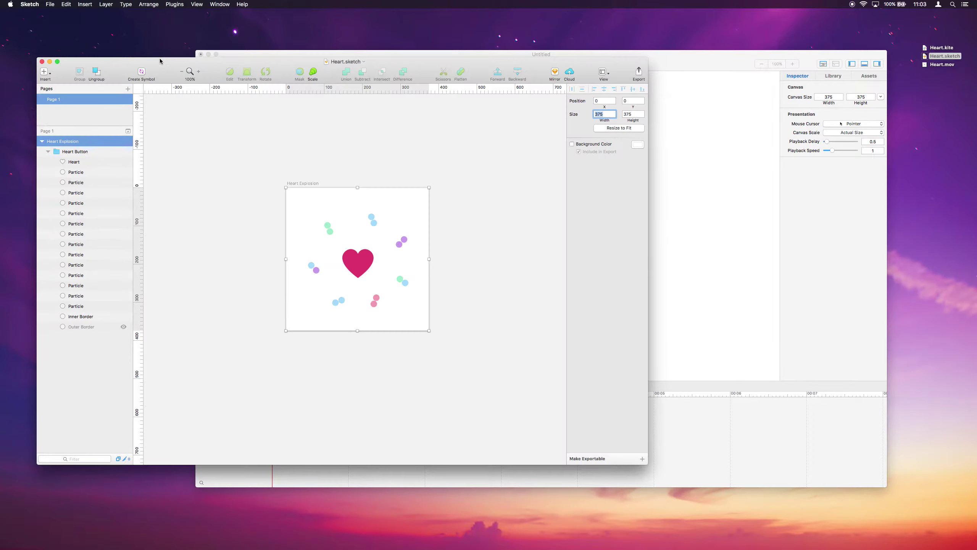
click(384, 55)
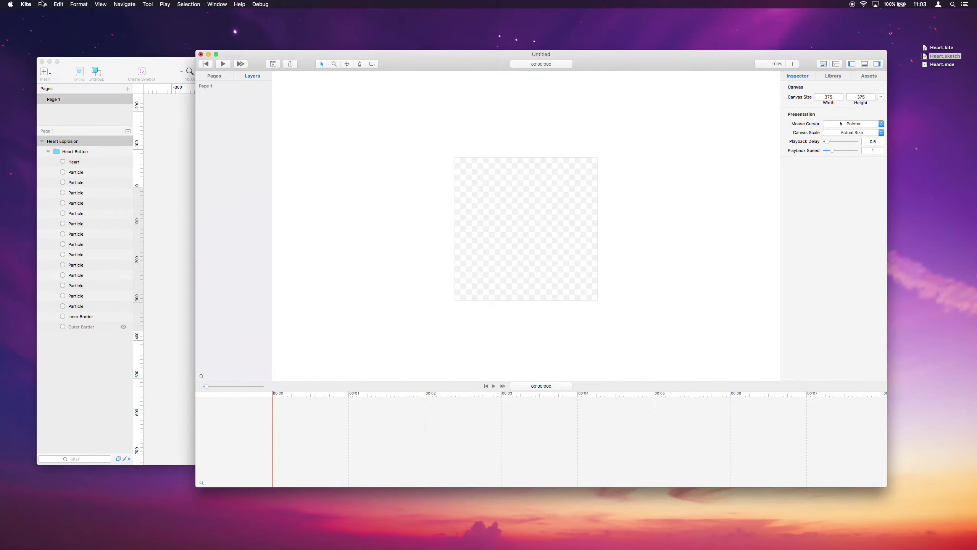
click(43, 4)
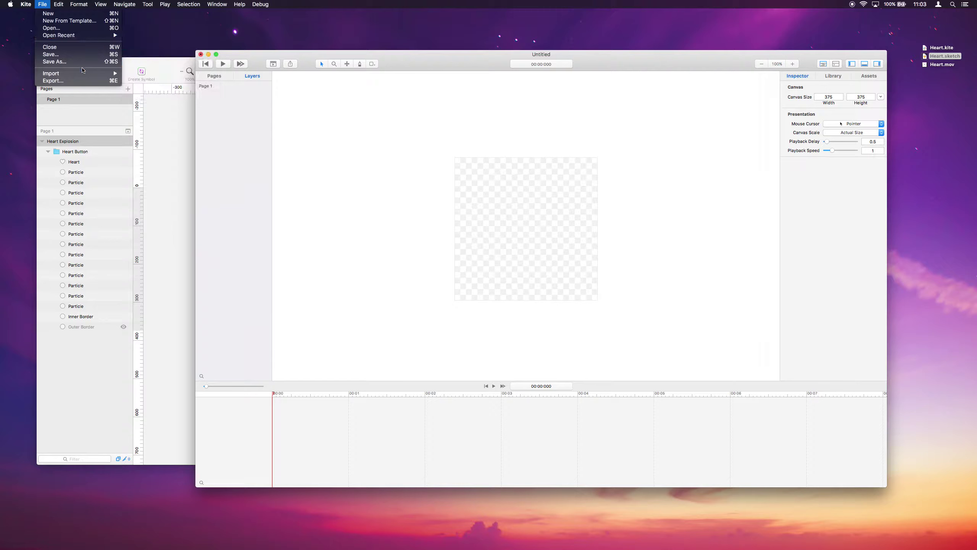
mouse_move(82, 72)
click(146, 73)
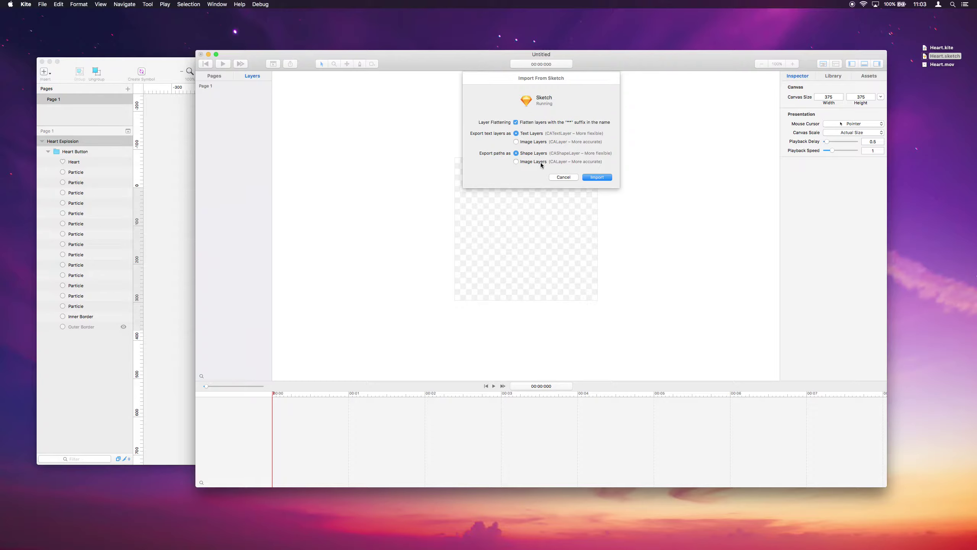
click(173, 74)
drag(172, 64, 188, 71)
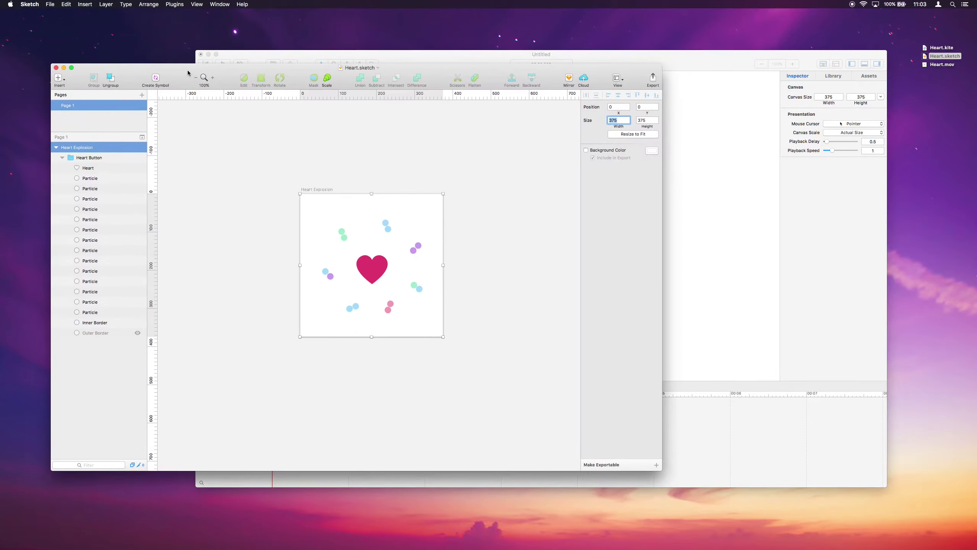
click(101, 170)
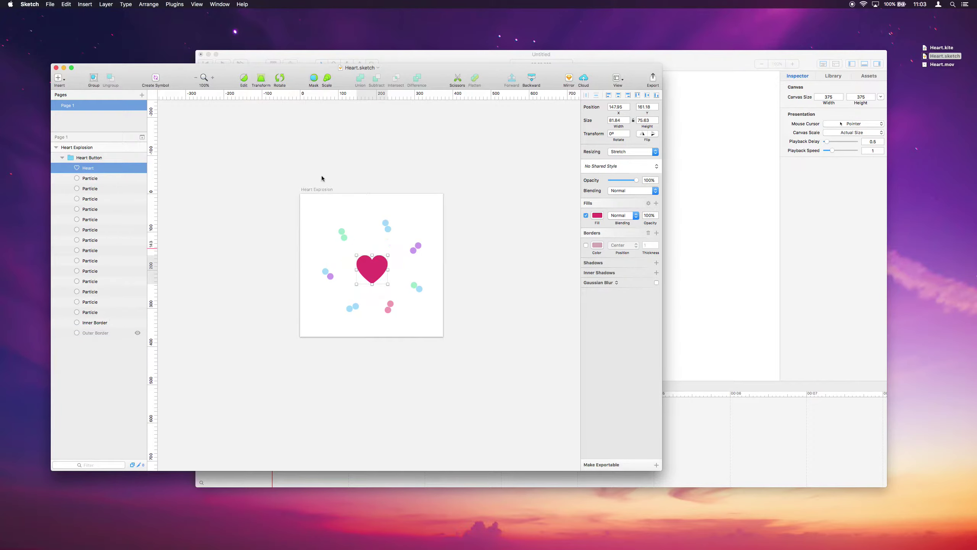
drag(554, 73, 549, 71)
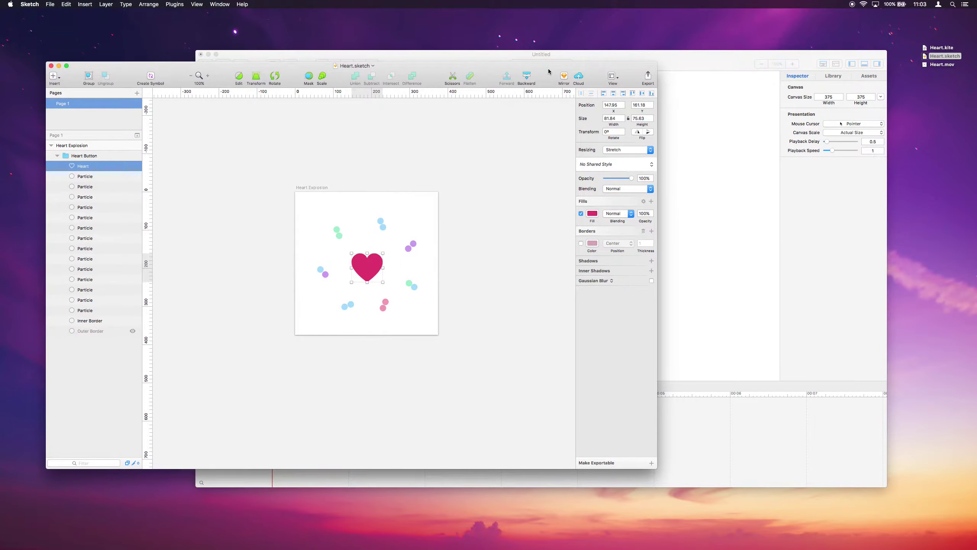
click(720, 60)
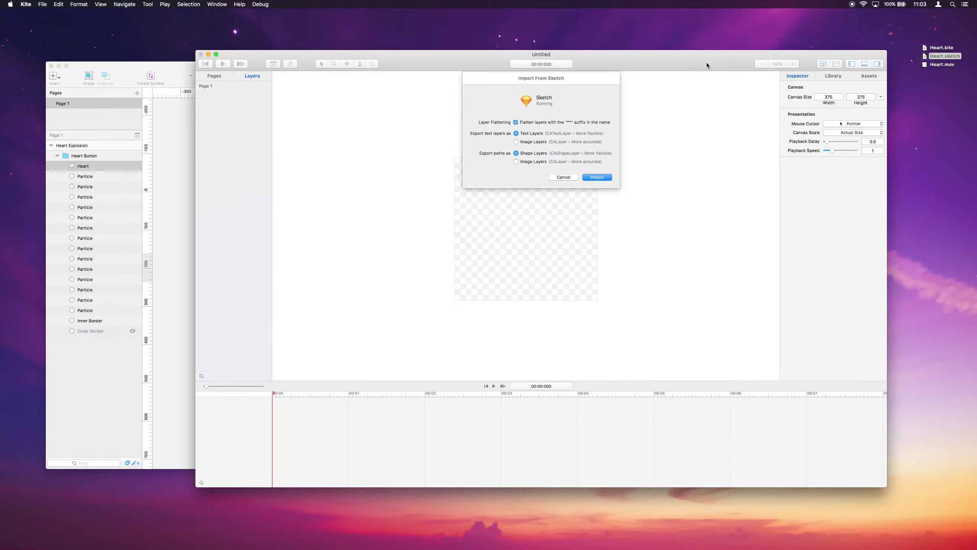
click(609, 177)
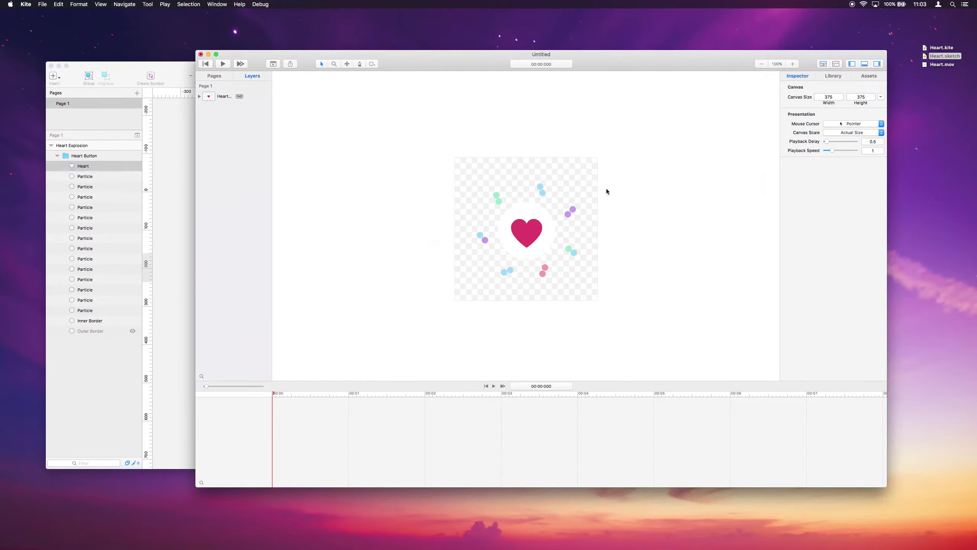
Step: Expand the imported Heart Button group and select the red Heart layer
mouse_move(419, 68)
mouse_down()
mouse_move(635, 72)
mouse_move(665, 92)
mouse_up()
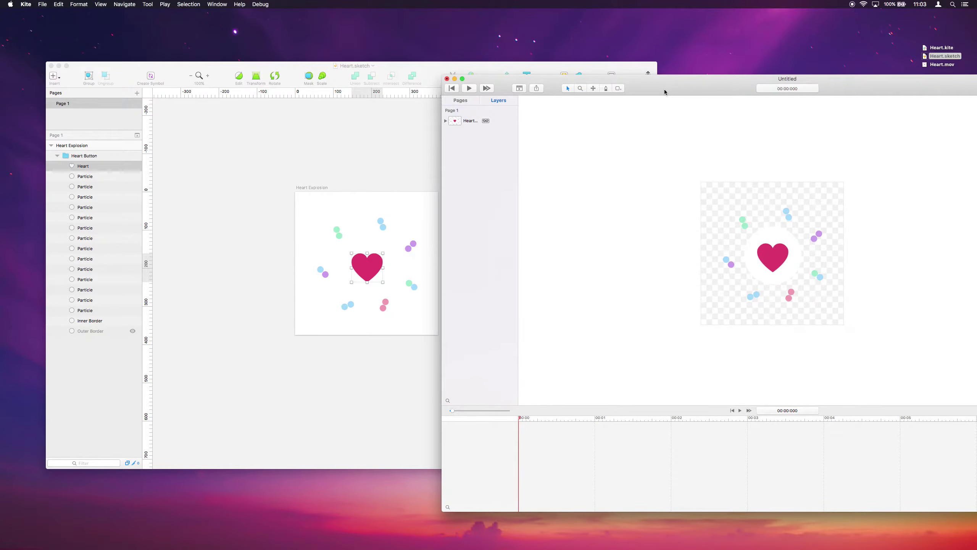
drag(666, 92, 385, 64)
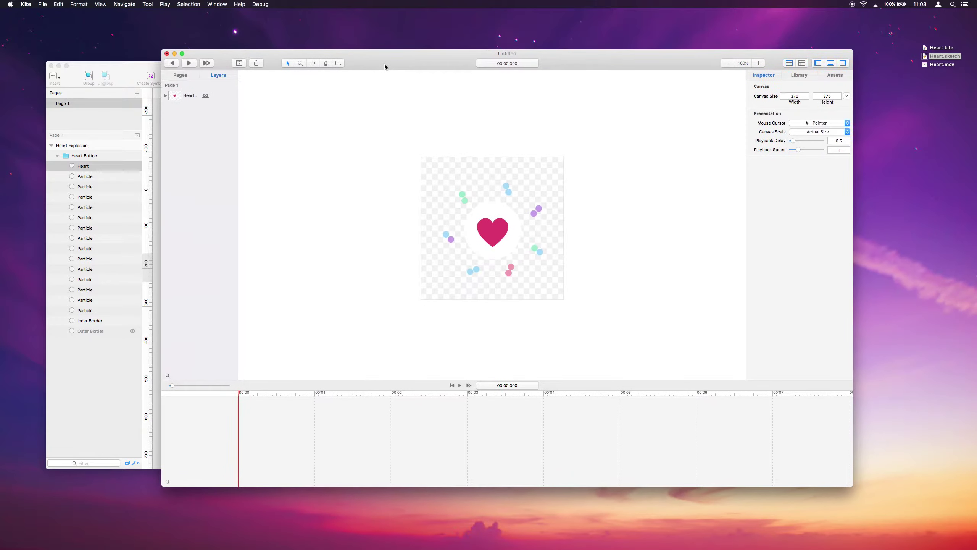
click(165, 96)
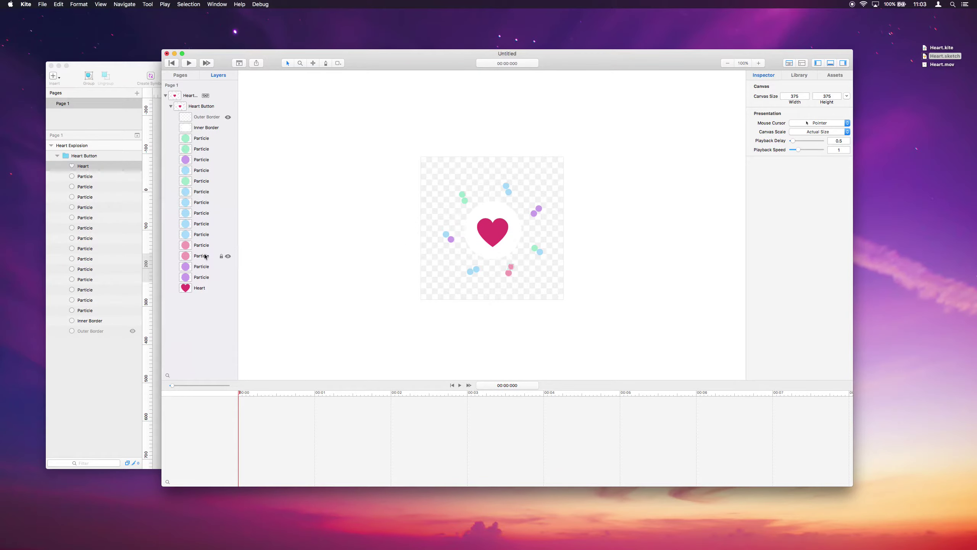
click(203, 288)
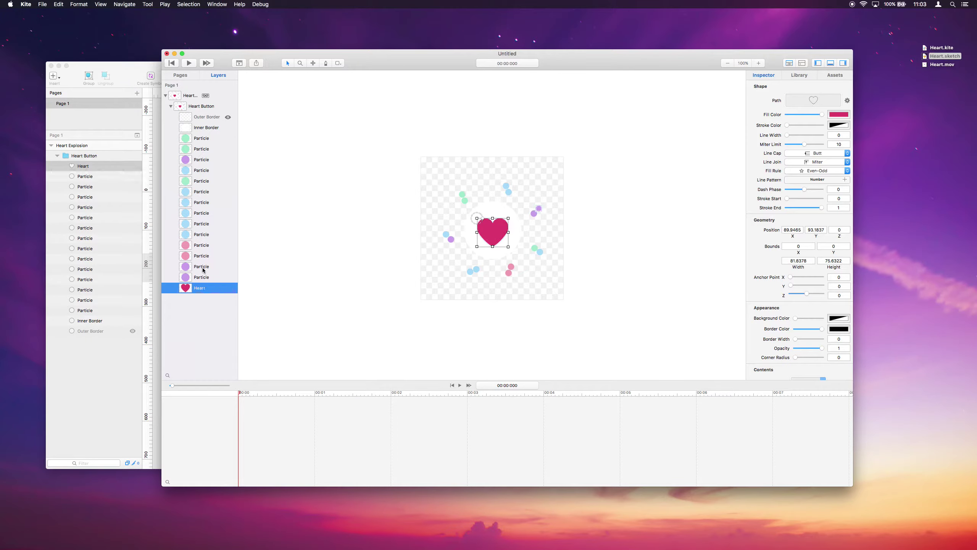
Step: Hide Sketch with Cmd+H and shift the Kite window slightly left
click(135, 77)
key(super+h)
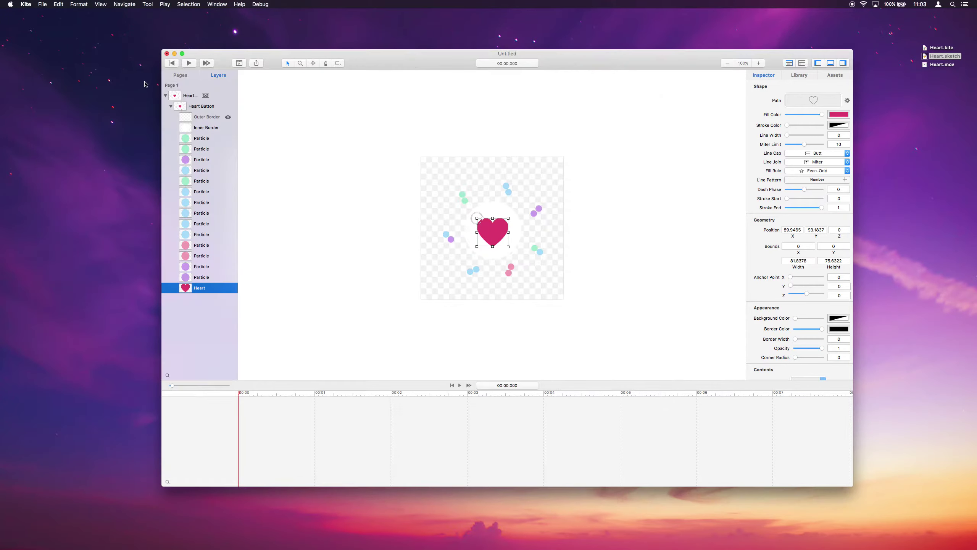
drag(634, 61, 612, 60)
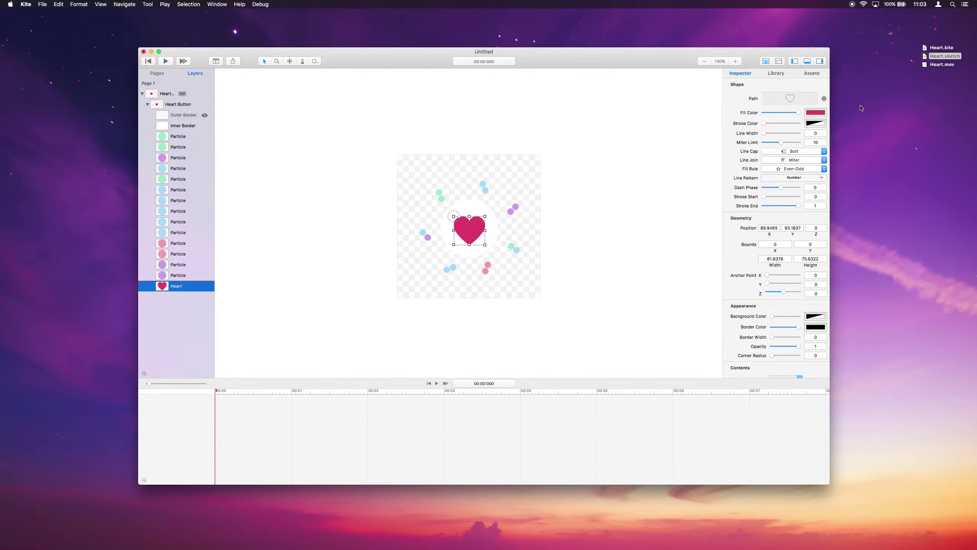
Step: Switch to QuickTime and scrub Heart.mov to its scattered-particle frame beside Kite
key(super+Tab)
key(super+Tab)
key(super+Tab)
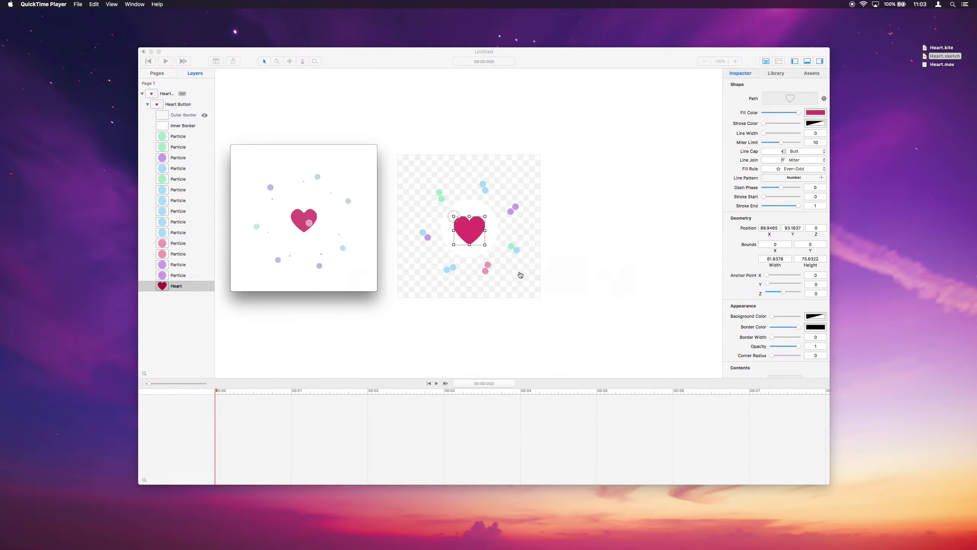
click(272, 281)
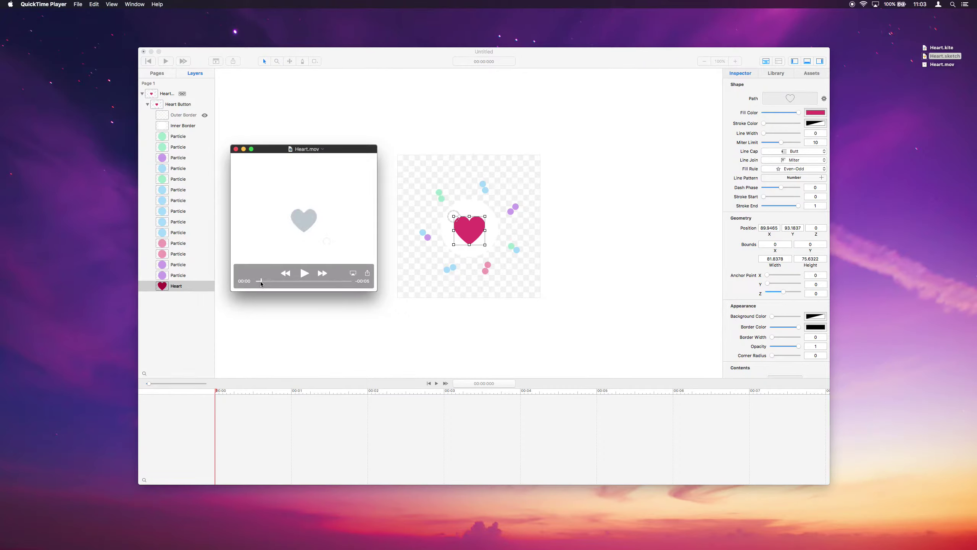
drag(261, 281, 300, 282)
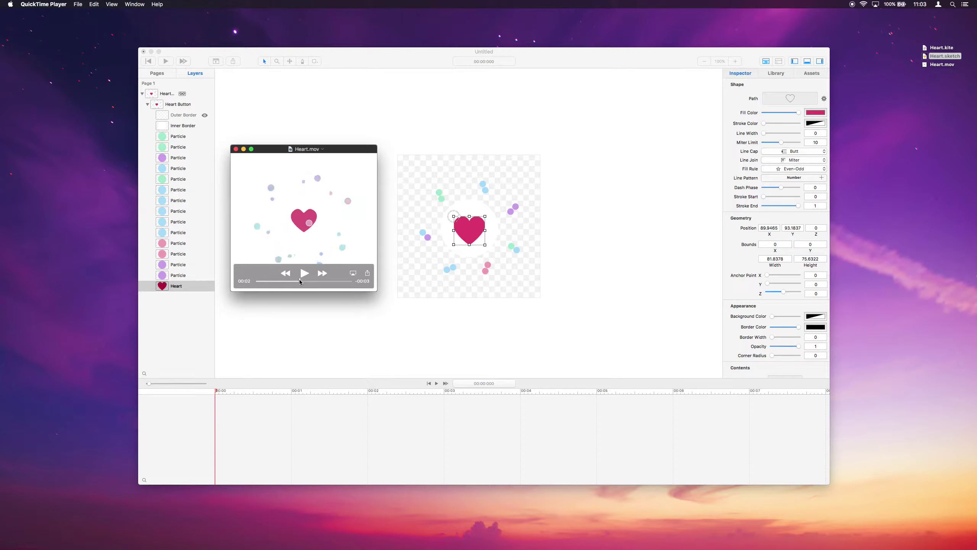
Step: Duplicate the Heart layer and give the copy a light gray fill at about 77% brightness
click(353, 64)
click(176, 287)
key(super+d)
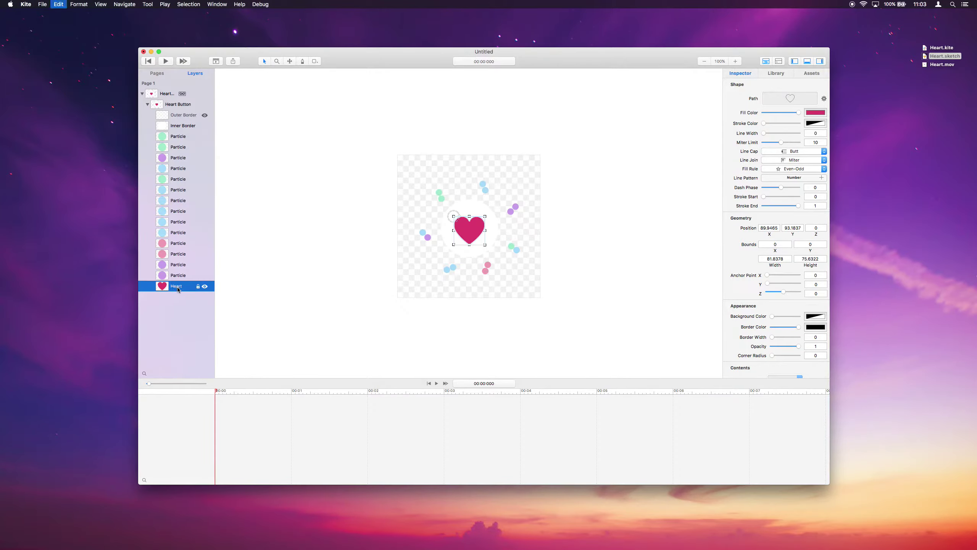
click(814, 113)
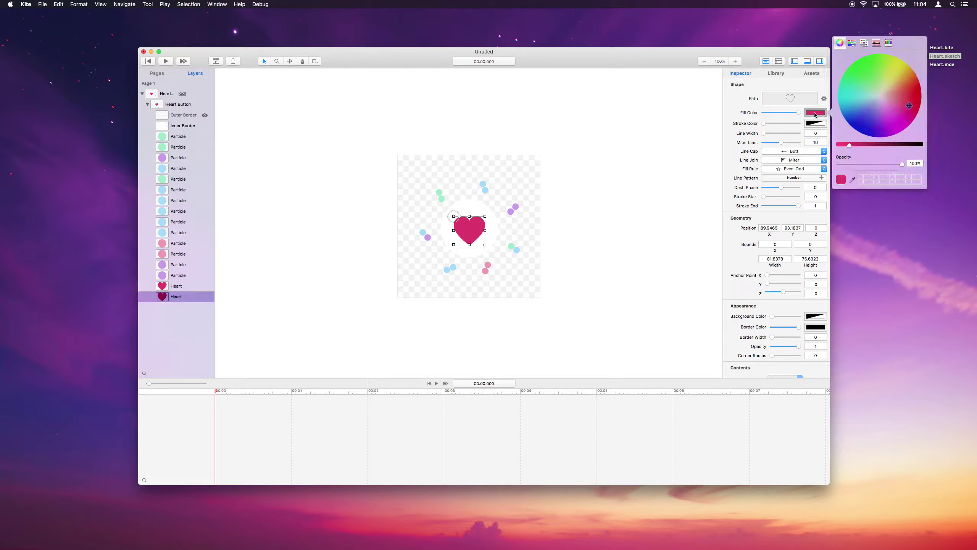
click(857, 45)
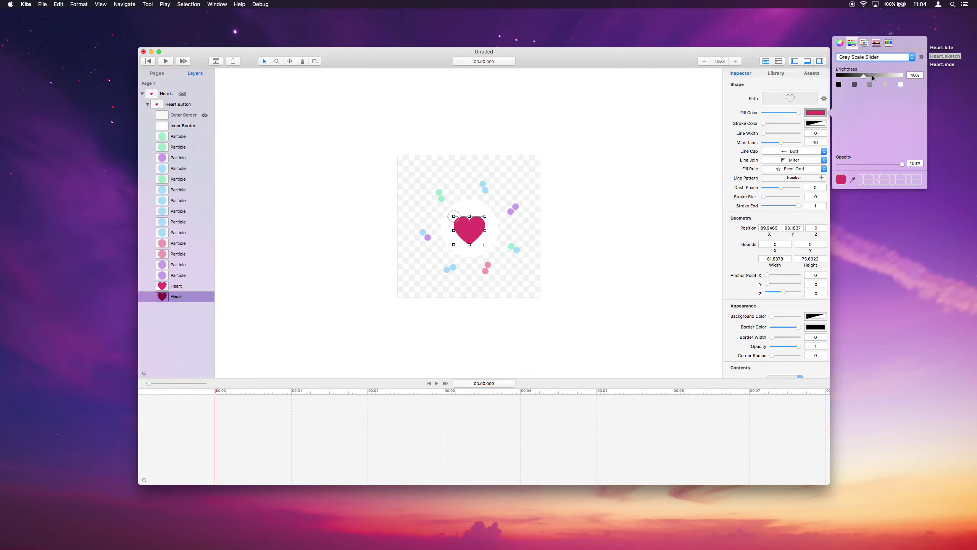
drag(872, 76, 890, 78)
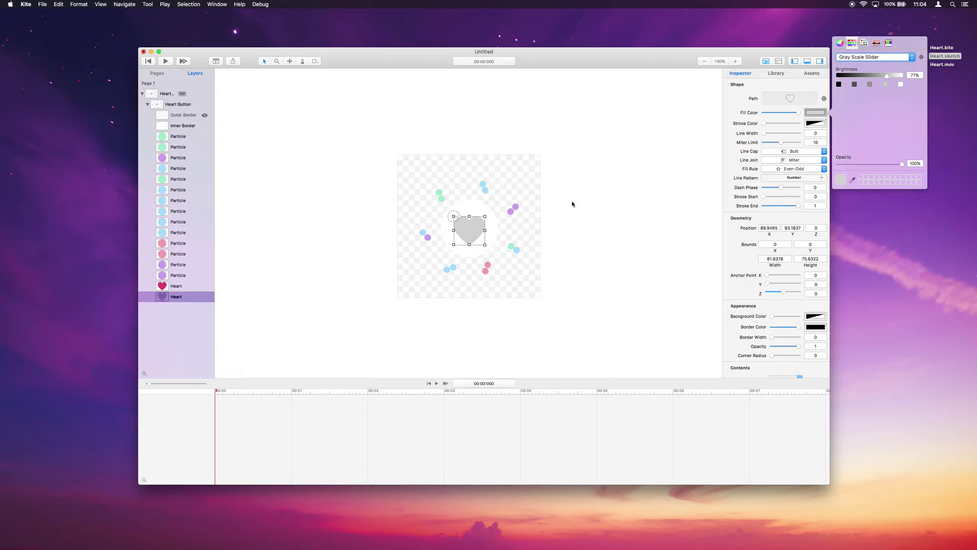
click(172, 297)
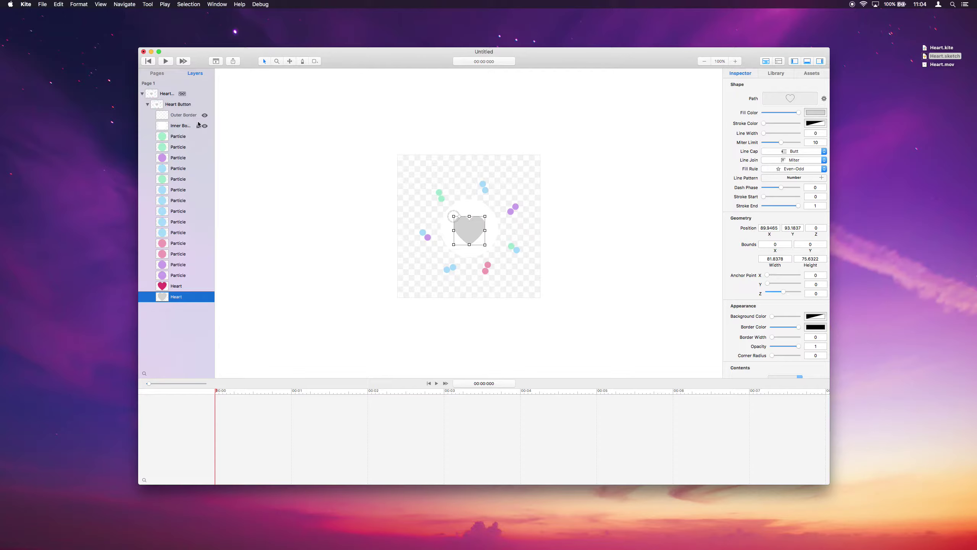
Step: Make the Outer Border visible, toggling Inner Border's visibility off and back on
click(205, 116)
click(205, 126)
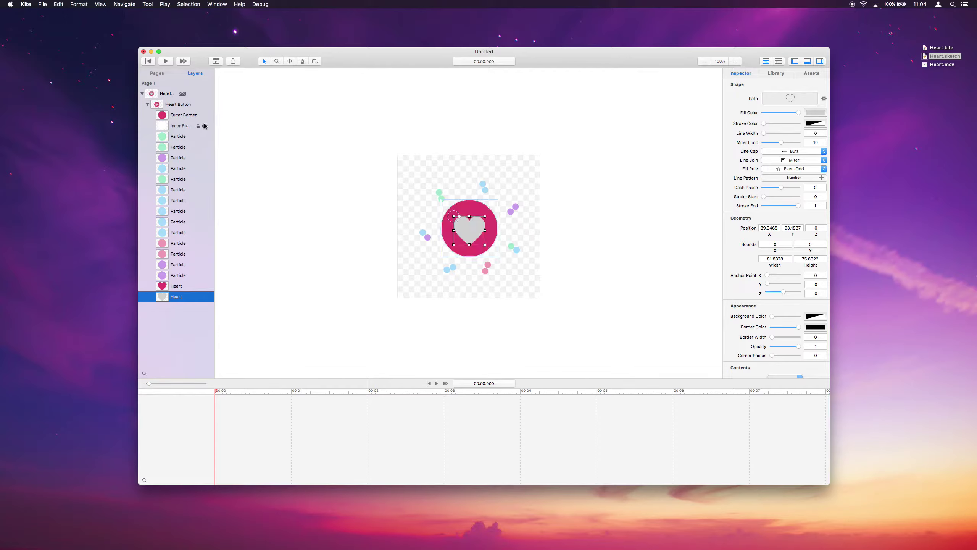
click(204, 126)
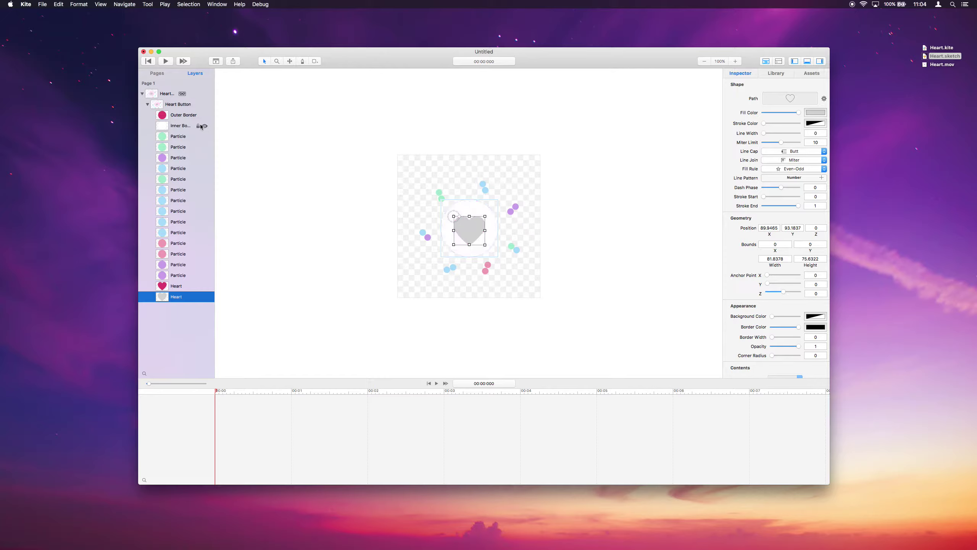
Step: Move the Inner Border circle's anchor point to its centre
click(176, 128)
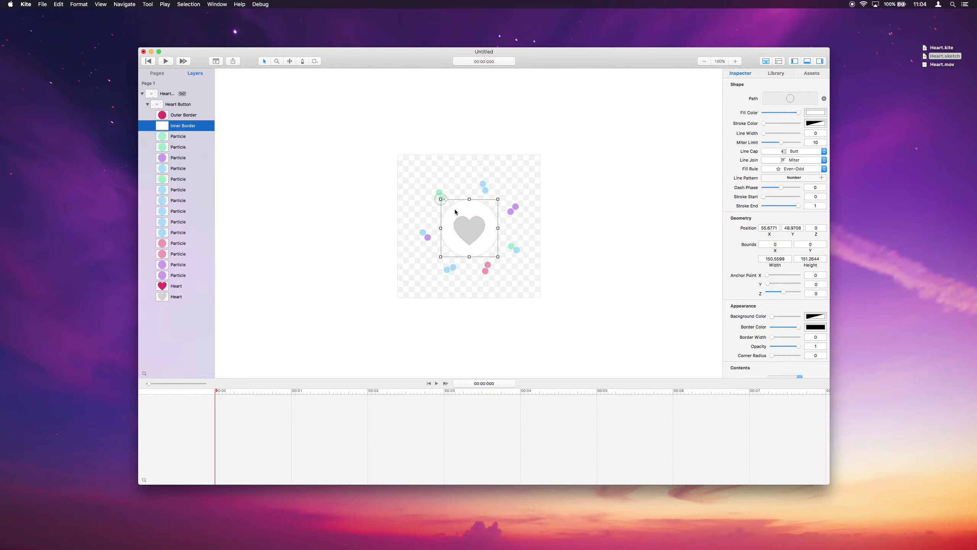
drag(443, 202, 470, 228)
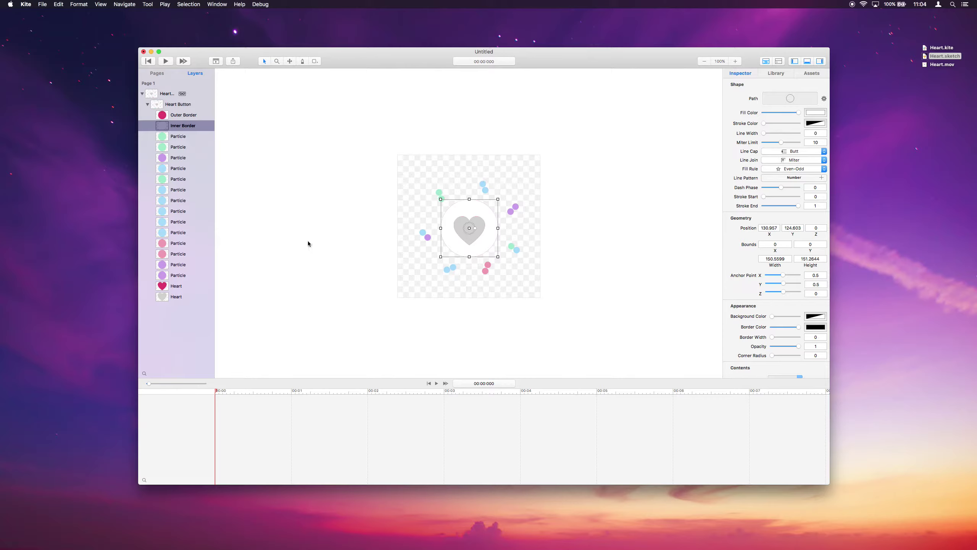
mouse_move(183, 130)
scroll(744, 231, down, 10)
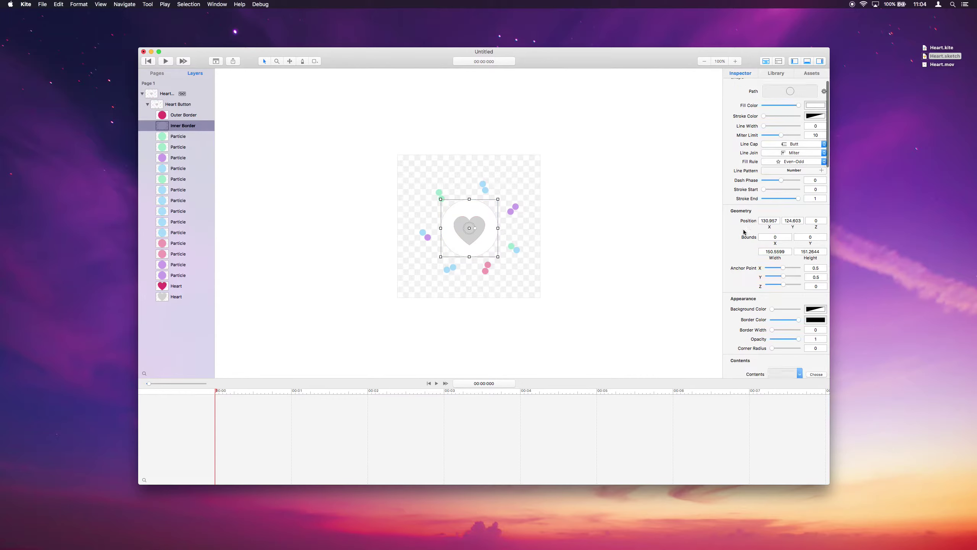
Step: Collapse the Inner Border by setting its Transform Scale X and Y to 0
scroll(745, 231, down, 5)
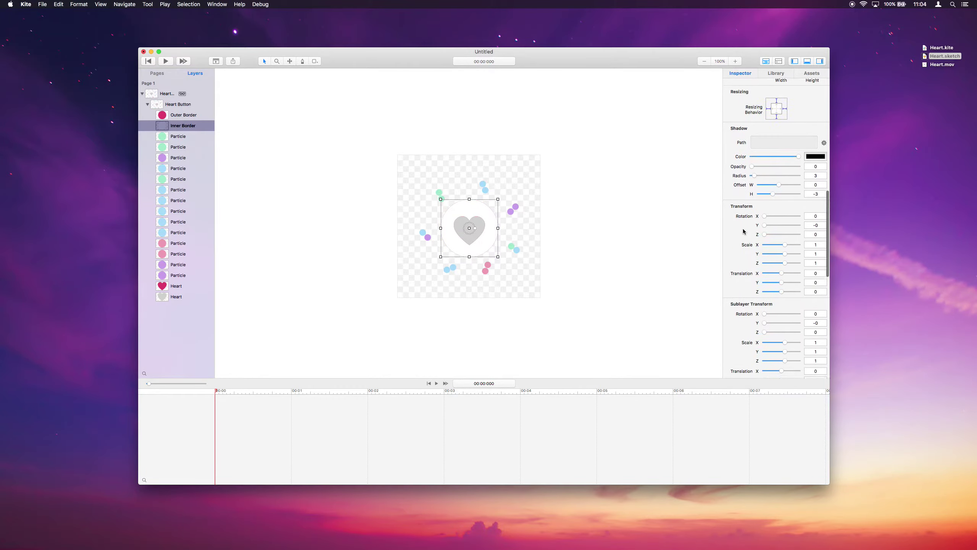
click(813, 238)
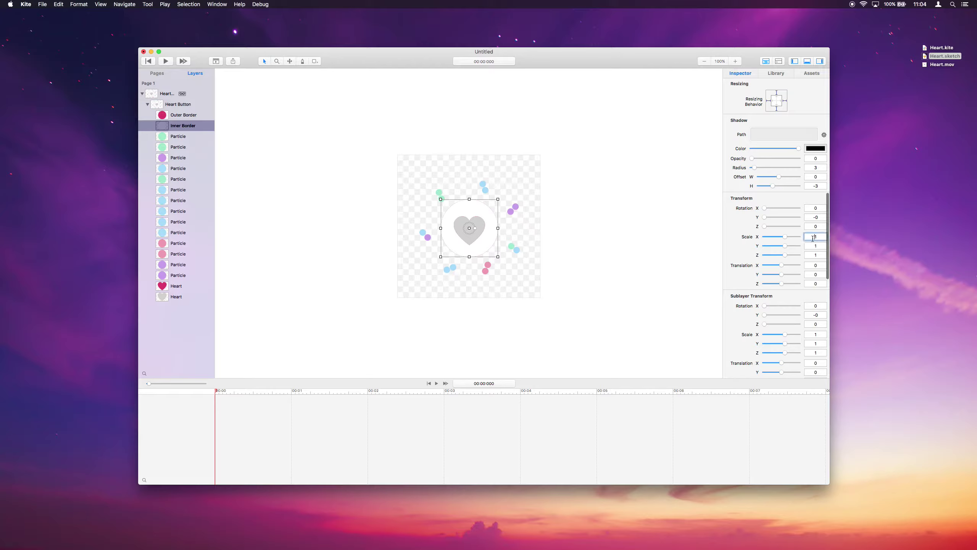
key(BackSpace)
text(0)
key(Tab)
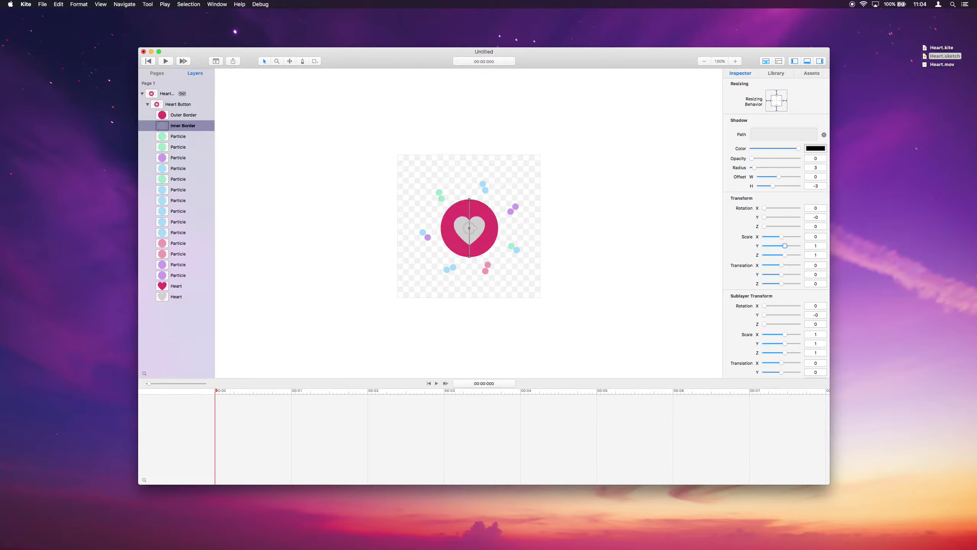
text(0)
key(Return)
Step: Add a transform.scale basic animation to Inner Border from 0 to 1 and preview it
right_click(748, 238)
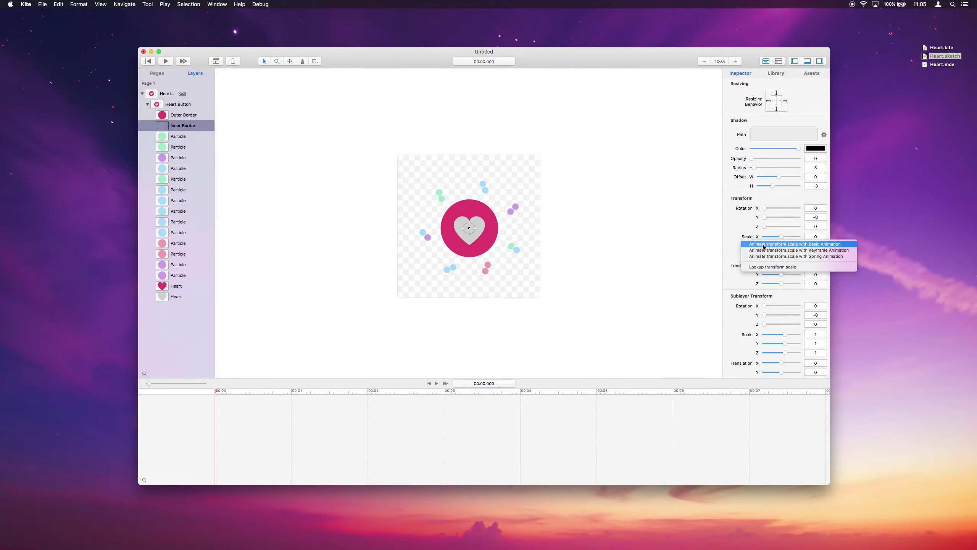
click(763, 245)
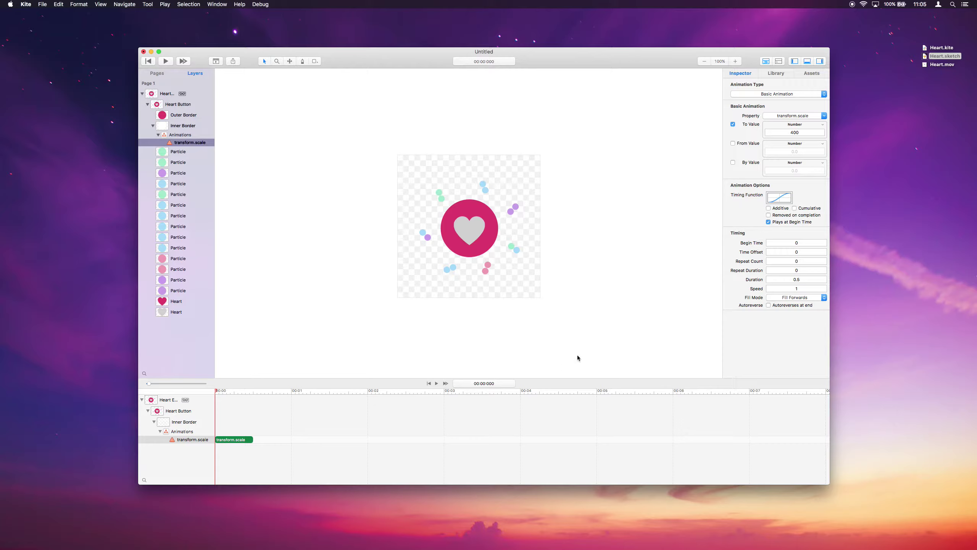
click(797, 133)
key(super+a)
mouse_move(218, 393)
mouse_down()
mouse_move(240, 393)
mouse_move(229, 393)
mouse_up()
click(775, 151)
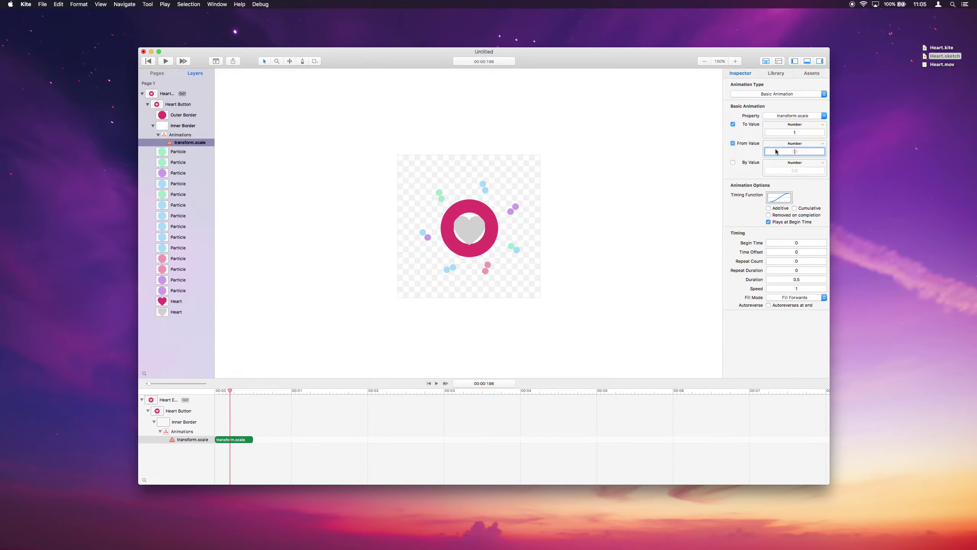
key(Return)
mouse_move(232, 392)
mouse_down()
mouse_move(256, 393)
mouse_move(218, 394)
mouse_move(255, 393)
mouse_move(228, 393)
mouse_move(239, 393)
mouse_up()
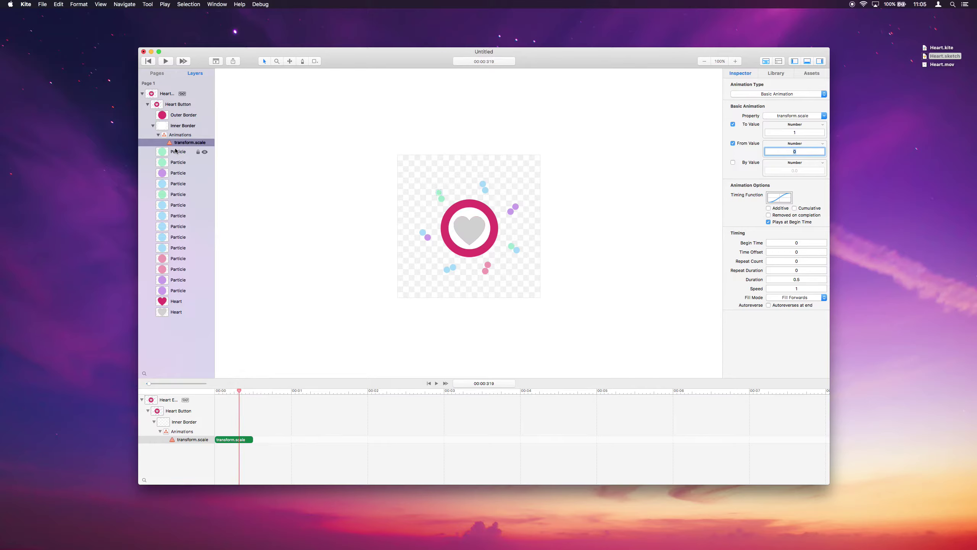
Step: Copy Inner Border's transform.scale animation onto Outer Border, starting at 0.319 s, and preview it
click(182, 114)
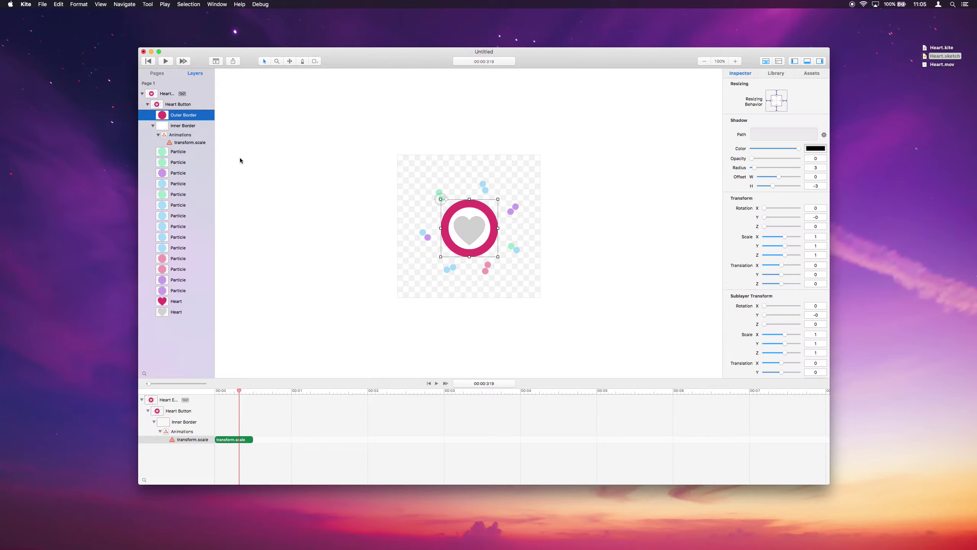
click(205, 127)
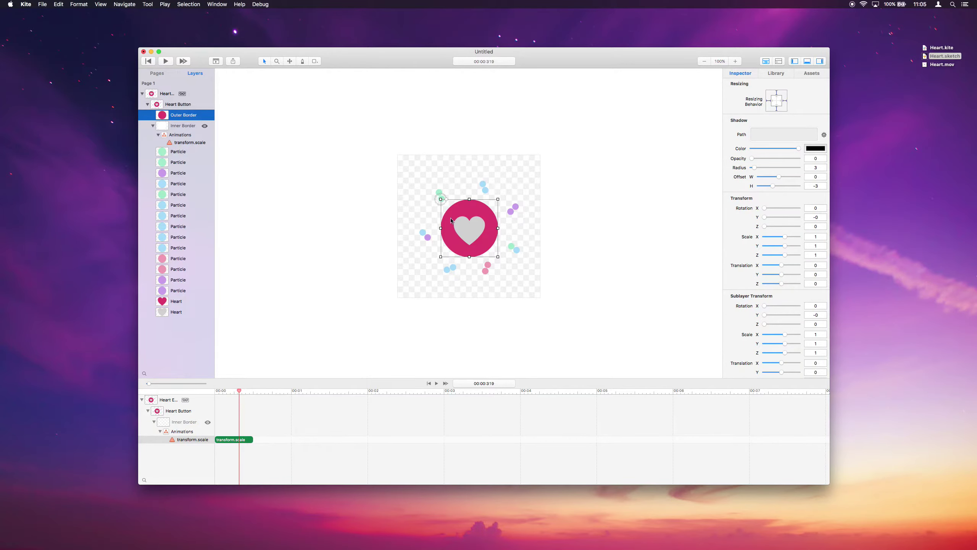
click(179, 143)
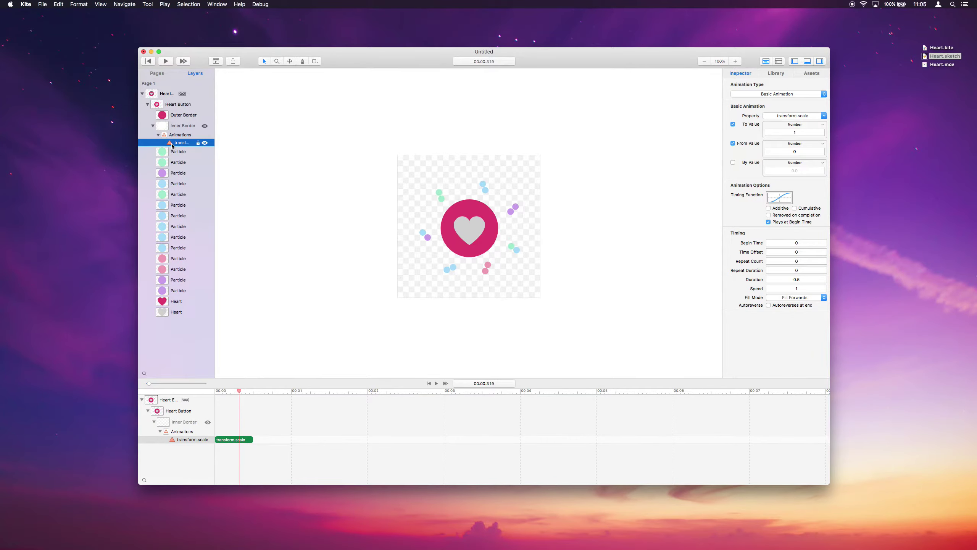
click(178, 116)
key(cmd+v)
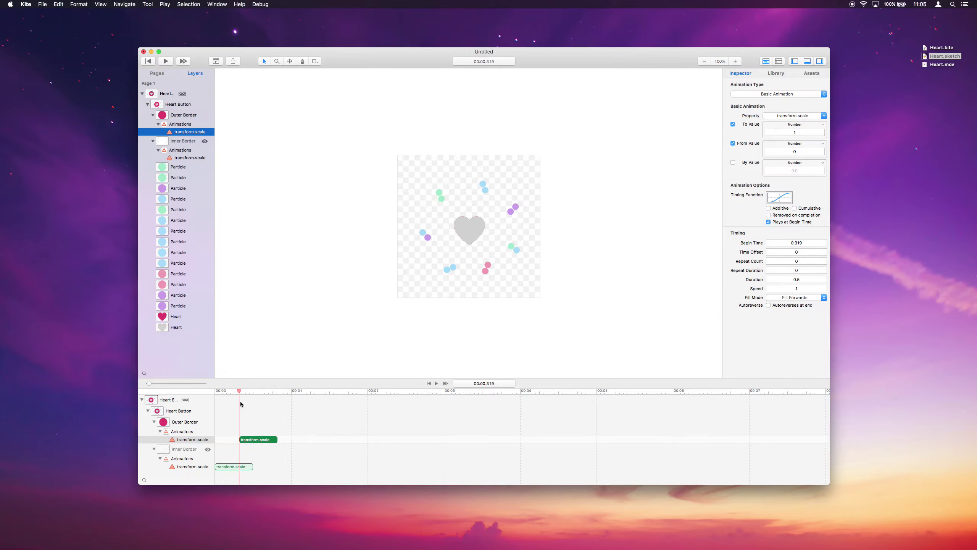
mouse_move(240, 391)
mouse_down()
mouse_move(282, 397)
mouse_move(236, 398)
mouse_up()
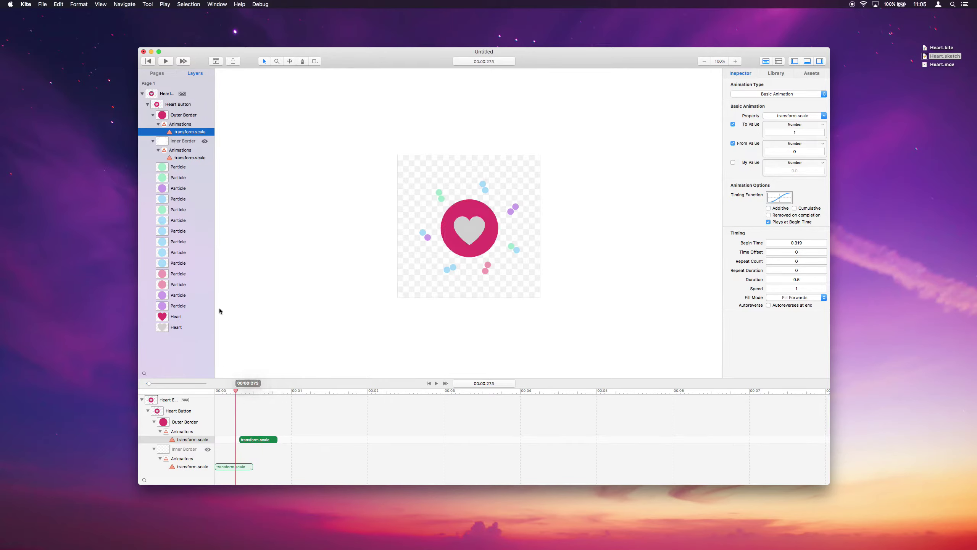
Step: Move the Outer Border's anchor point to the exact circle centre, then show the Inner Border again
click(205, 133)
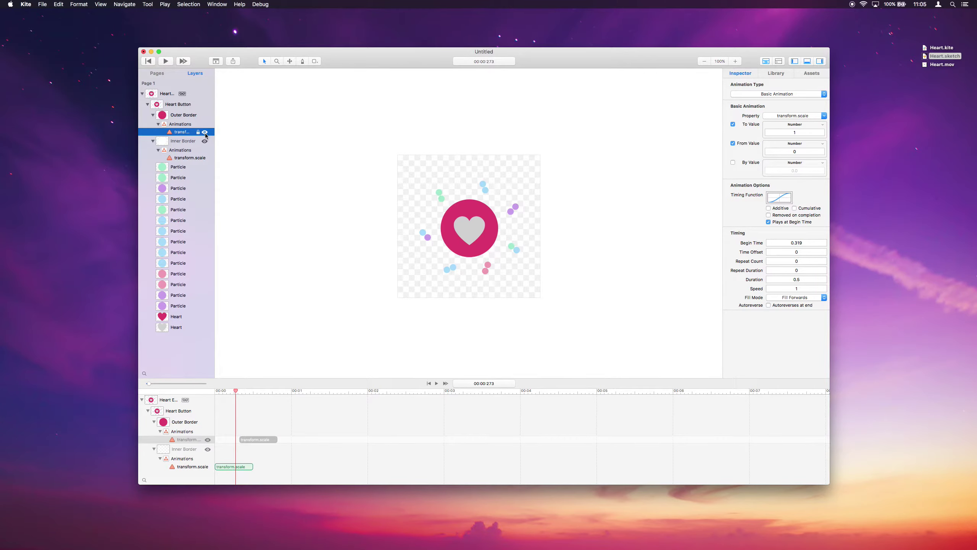
click(188, 116)
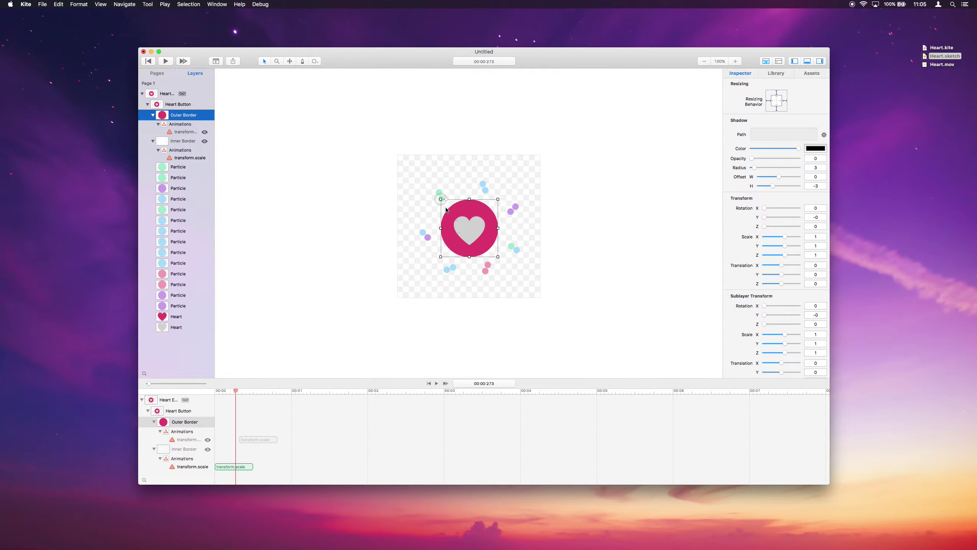
drag(440, 199, 470, 230)
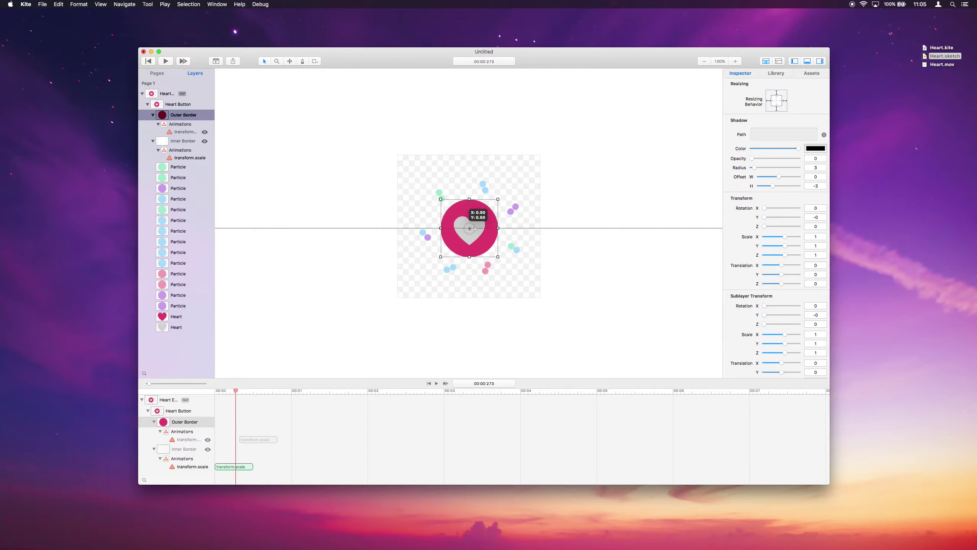
drag(469, 229, 469, 228)
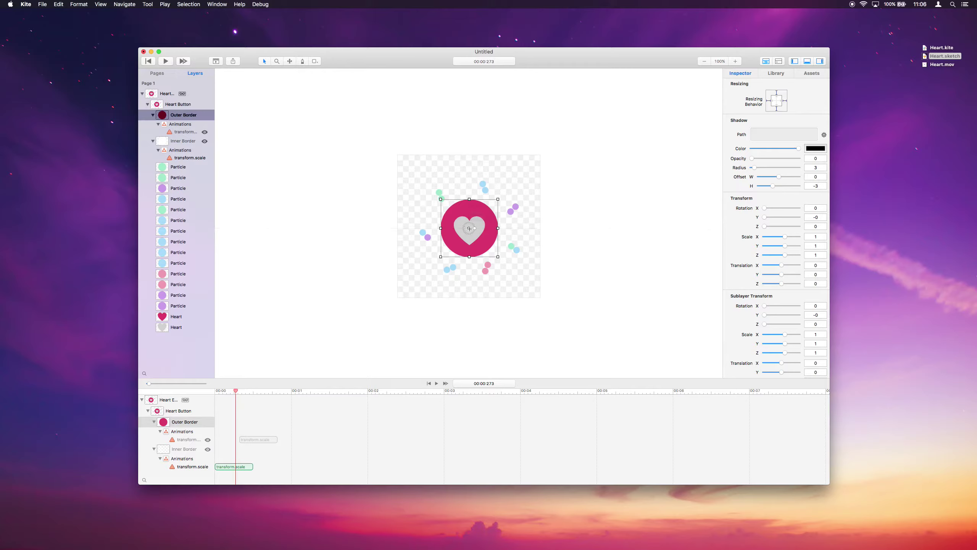
click(469, 228)
click(205, 132)
drag(239, 392, 265, 392)
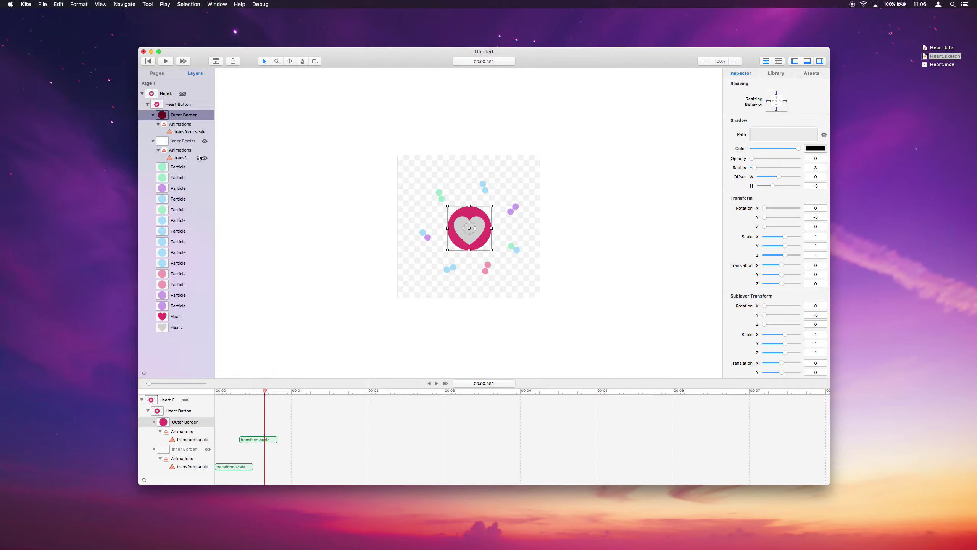
click(204, 142)
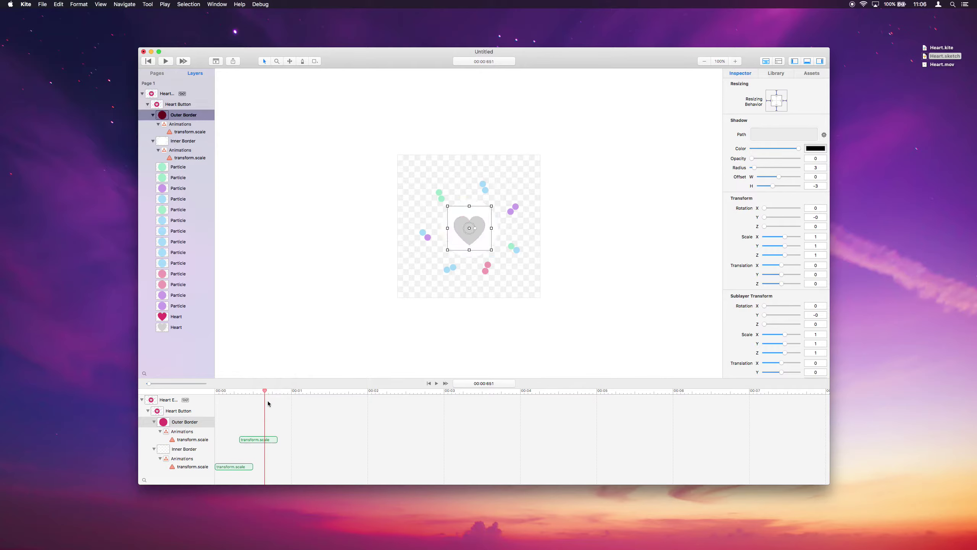
drag(265, 392, 233, 394)
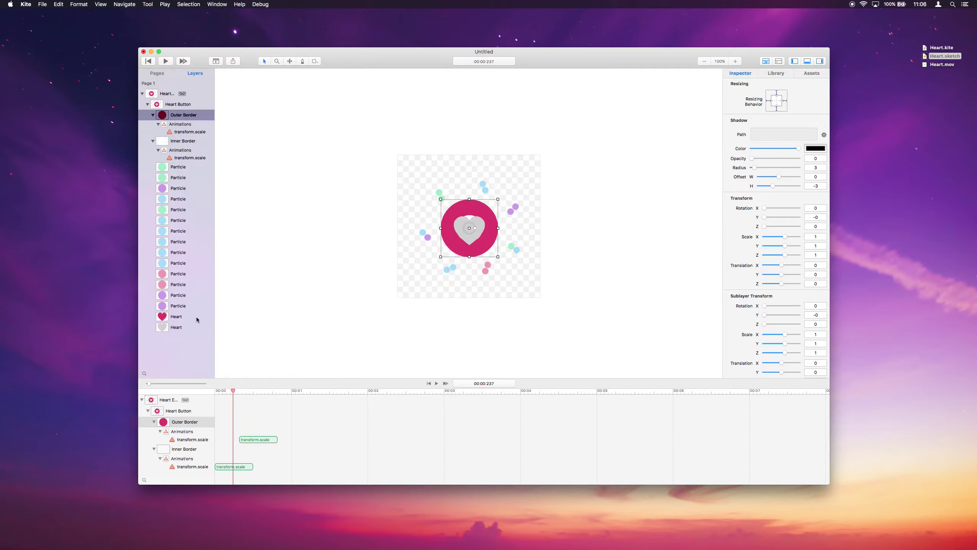
Step: Set Outer Border scale X and Y to 0, starting it at 0.0755 s and Inner Border at 0.2826 s
click(181, 115)
scroll(760, 254, down, 5)
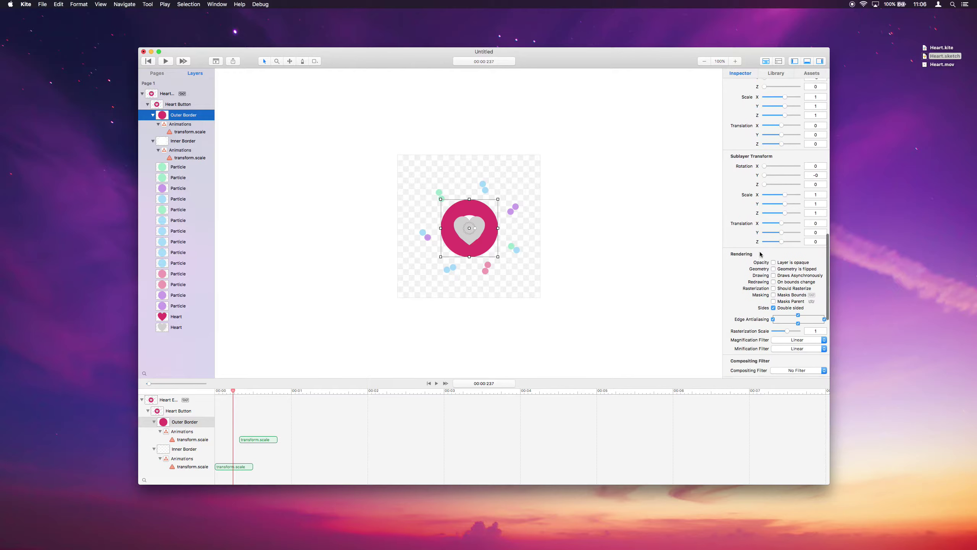
scroll(780, 212, up, 5)
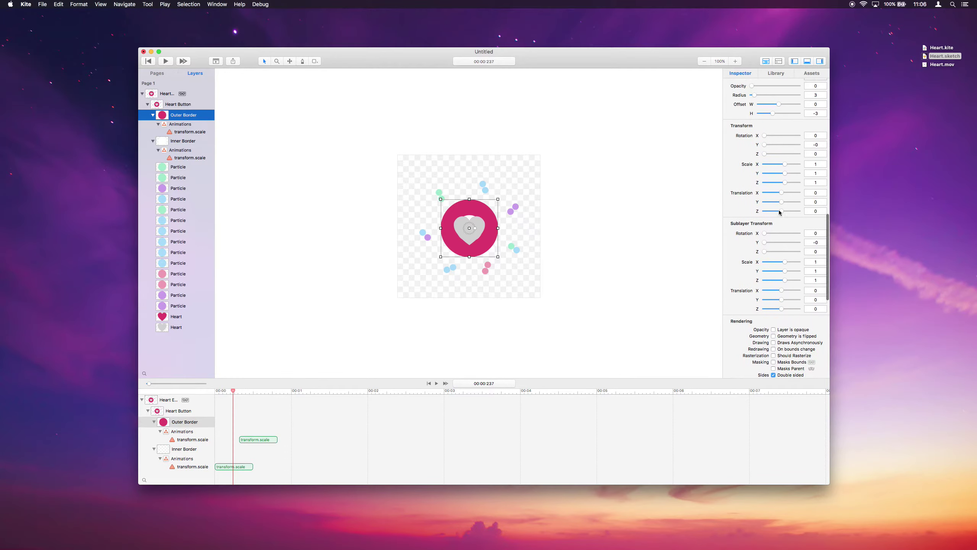
click(812, 164)
key(super+a)
text(0)
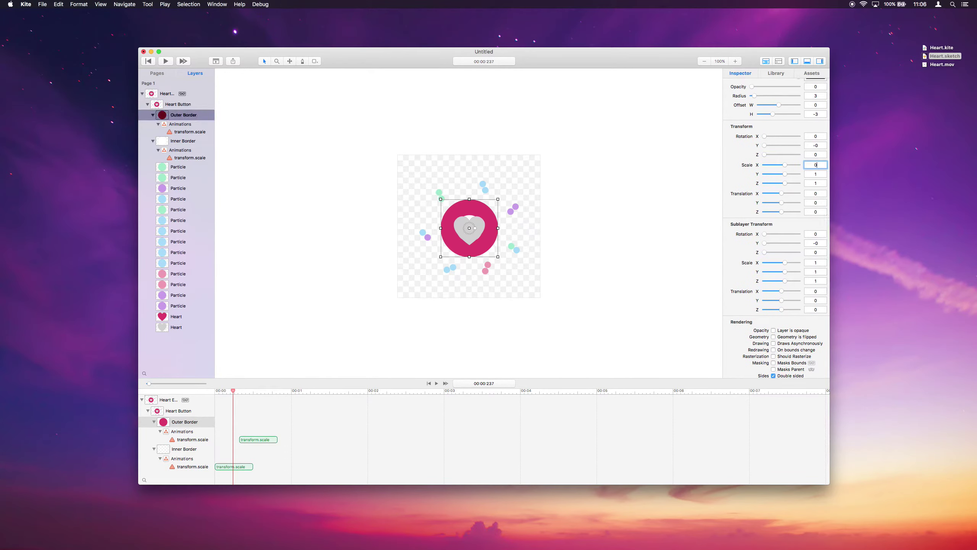
key(Tab)
text(0)
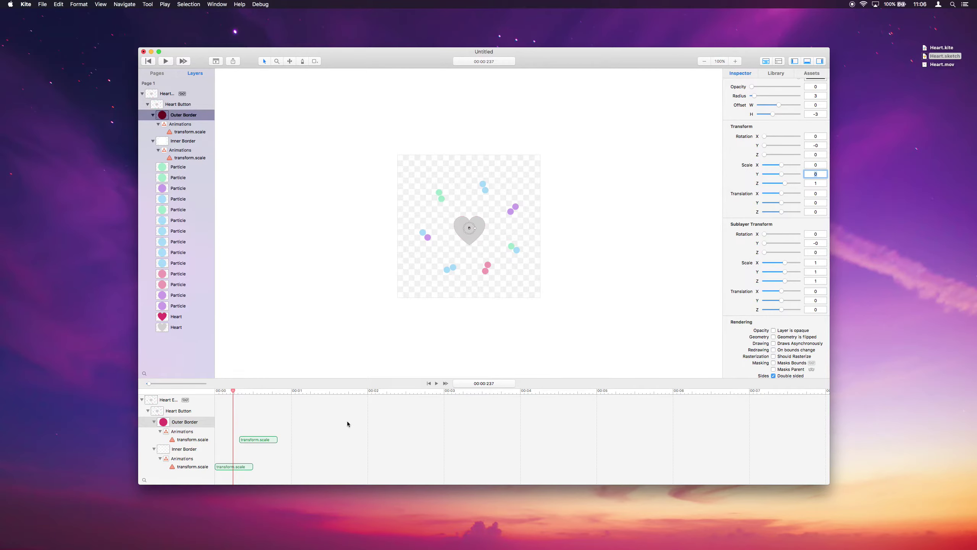
drag(257, 438, 247, 468)
drag(233, 391, 272, 393)
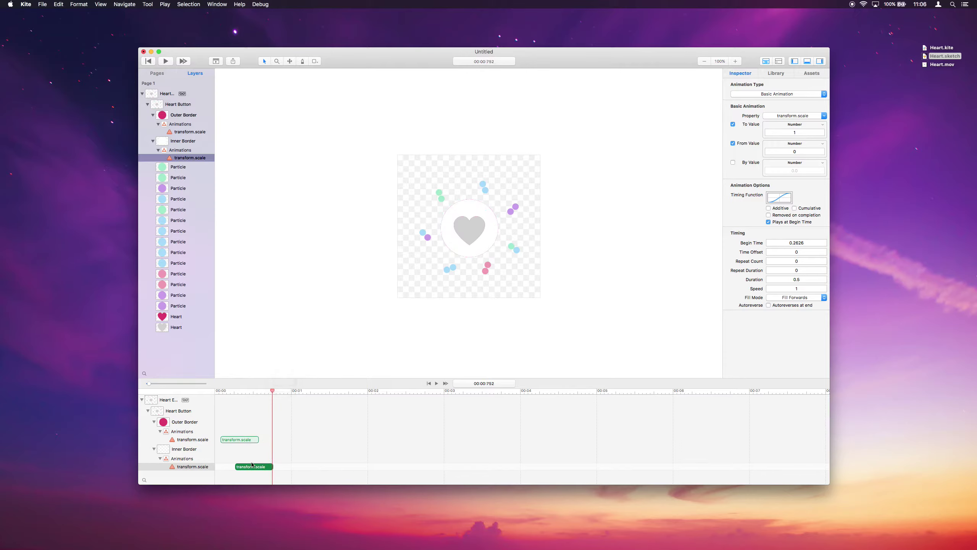
Step: Shift the Inner Border scale clip to begin at 0.3255 s and set its To Value to 1.1
drag(255, 466, 260, 468)
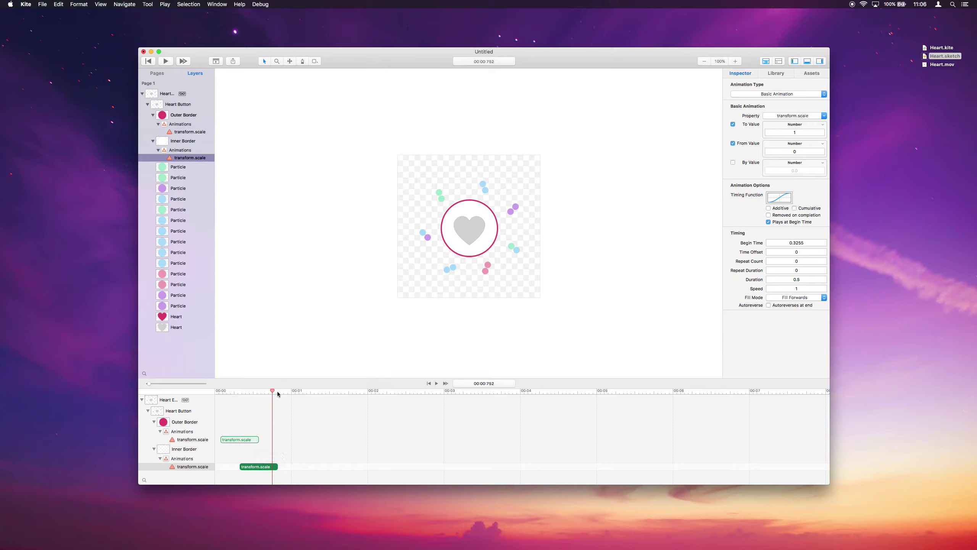
mouse_move(273, 392)
mouse_down()
mouse_move(238, 392)
mouse_move(285, 392)
mouse_up()
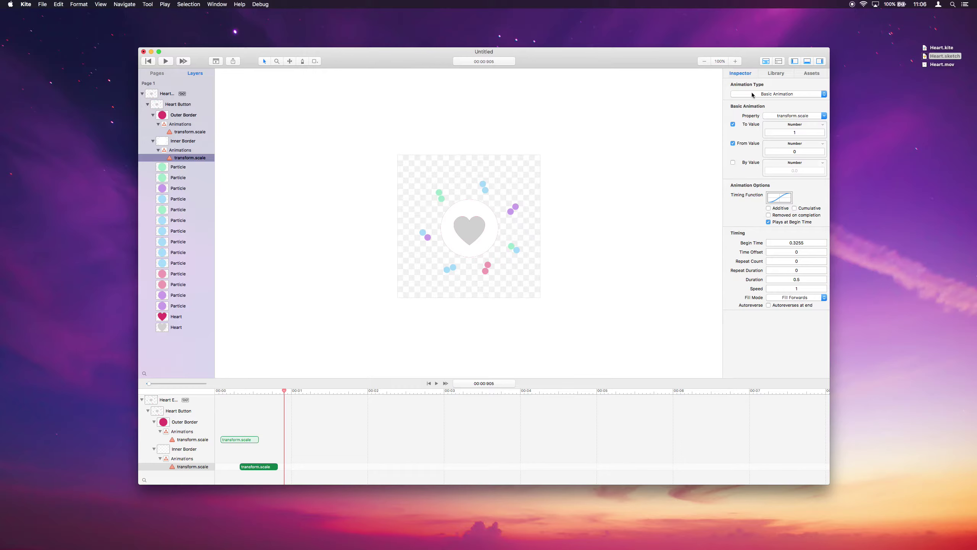
click(805, 132)
text(1.1)
key(Return)
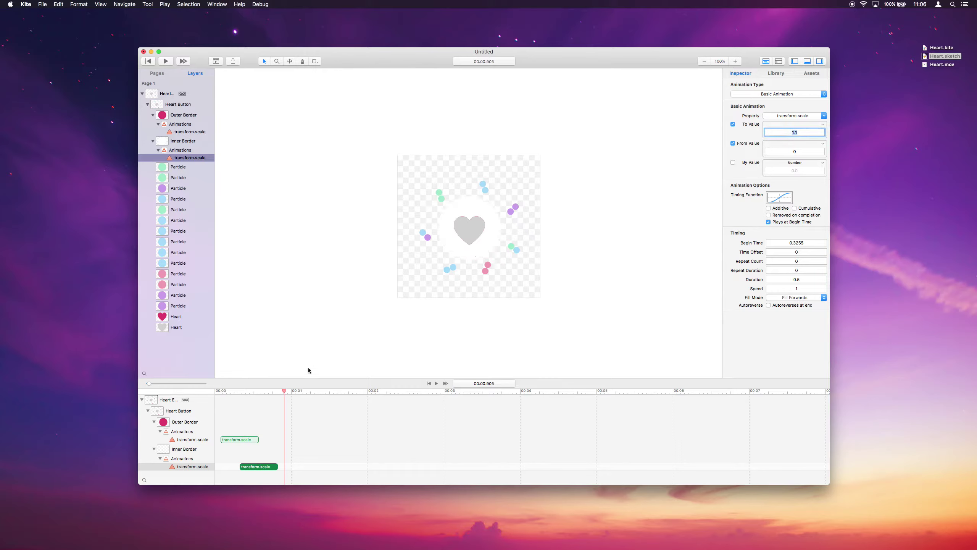
mouse_move(285, 392)
mouse_down()
mouse_move(224, 392)
mouse_move(270, 392)
mouse_up()
Step: Add a basic opacity animation to the gray Heart fading to 0, starting at time 0 over 0.1115 s
mouse_move(268, 390)
mouse_down()
mouse_move(255, 392)
mouse_move(271, 392)
mouse_up()
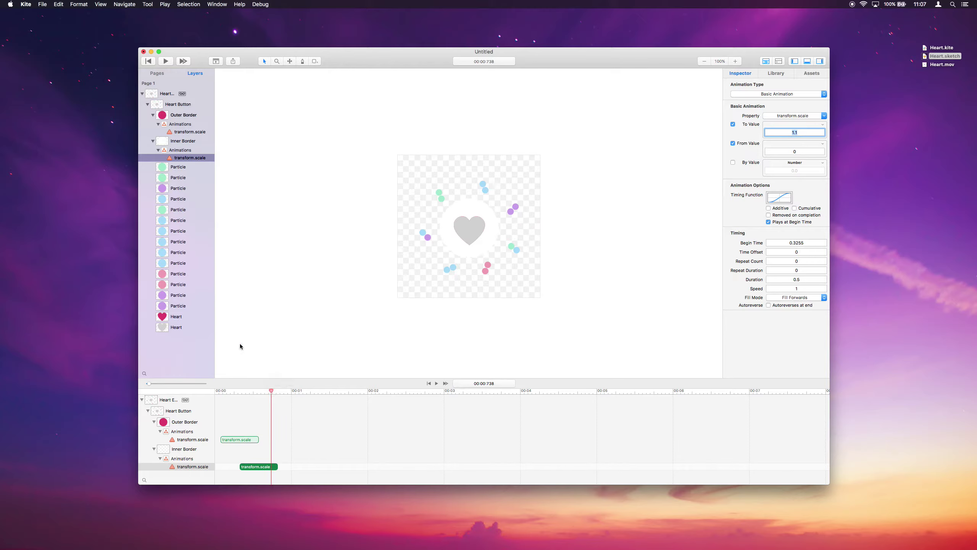
click(168, 329)
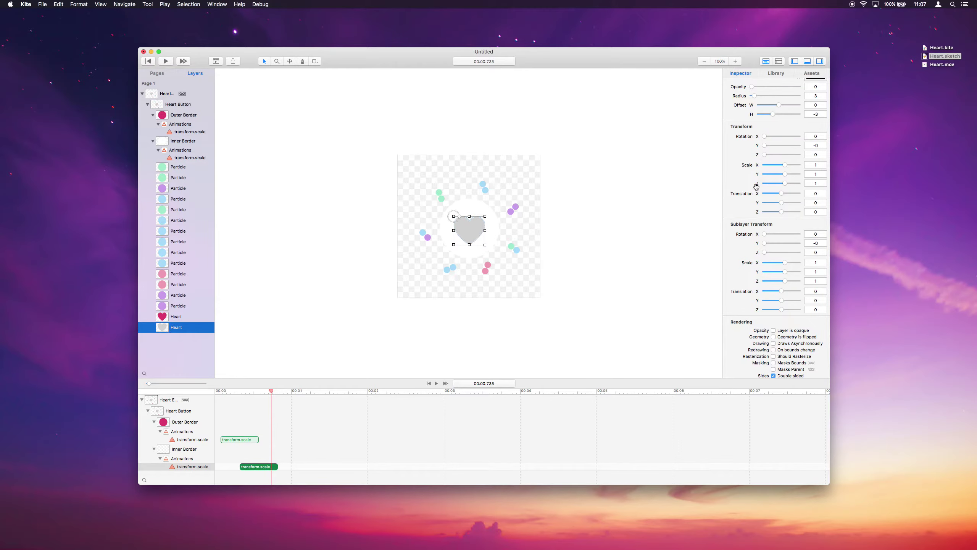
scroll(756, 186, up, 10)
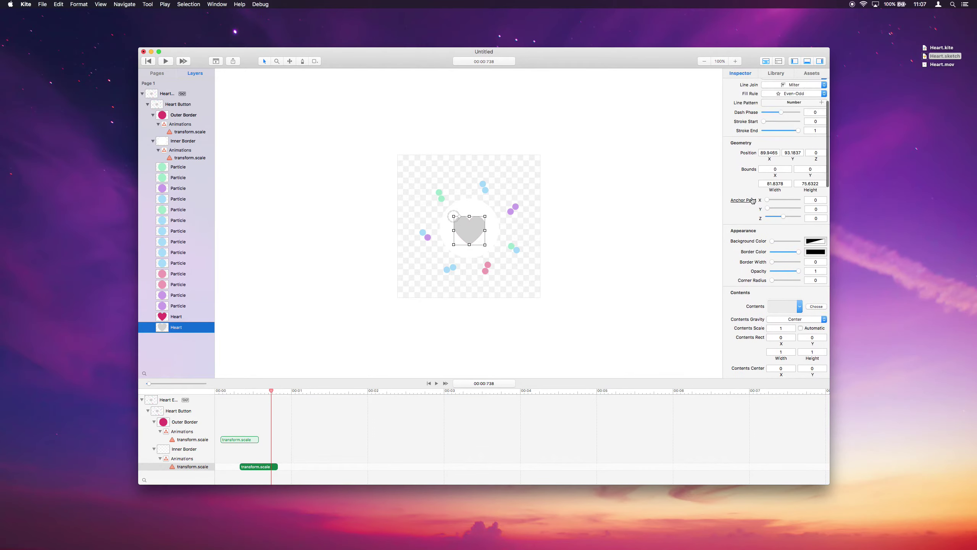
scroll(753, 200, up, 4)
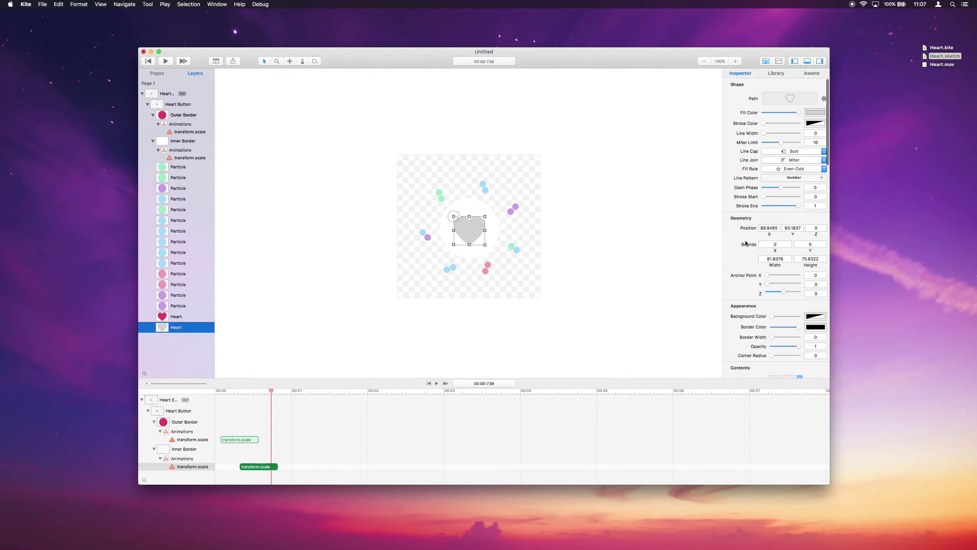
click(759, 346)
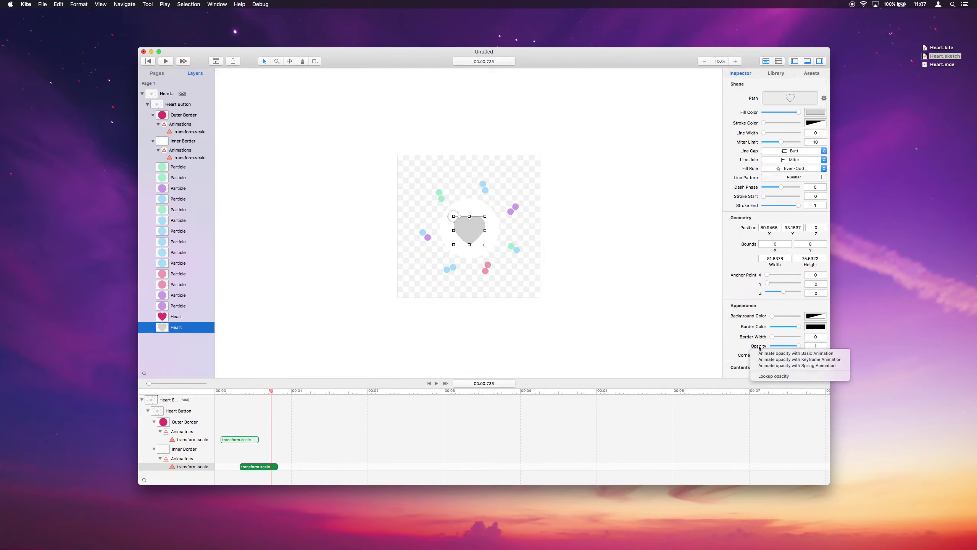
click(762, 353)
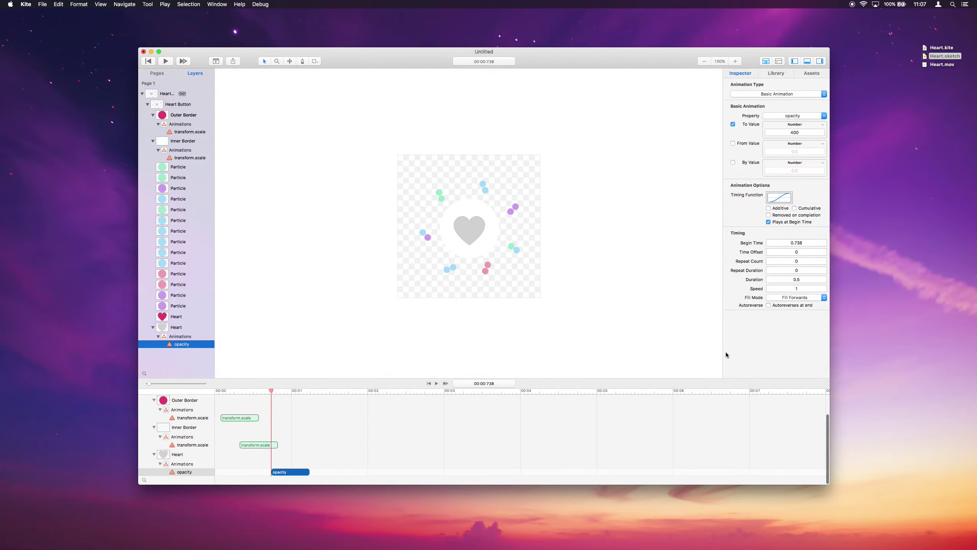
click(797, 130)
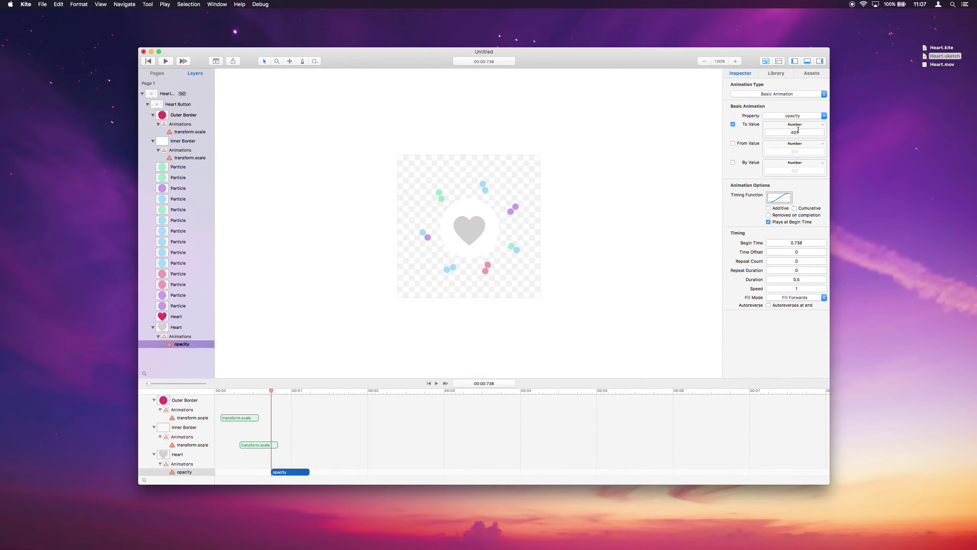
click(798, 132)
drag(302, 474, 224, 472)
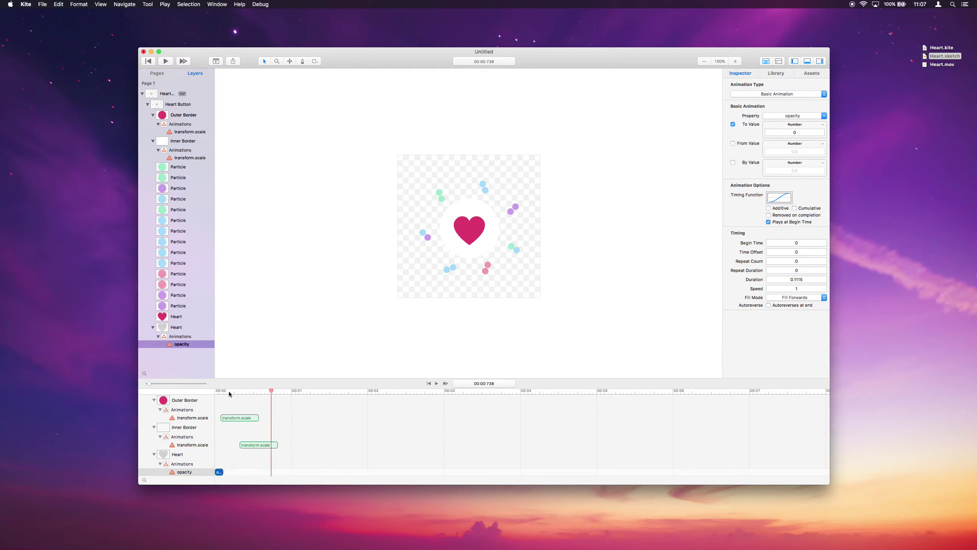
drag(229, 393, 282, 396)
Step: Check the Heart.mov reference at the ring stage, then quit QuickTime Player
key(super+Tab)
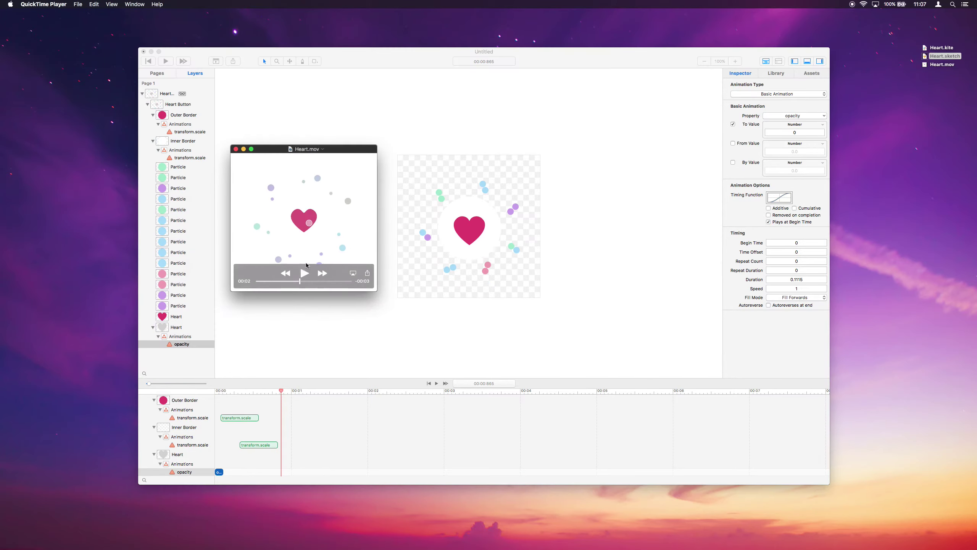
drag(297, 283, 292, 283)
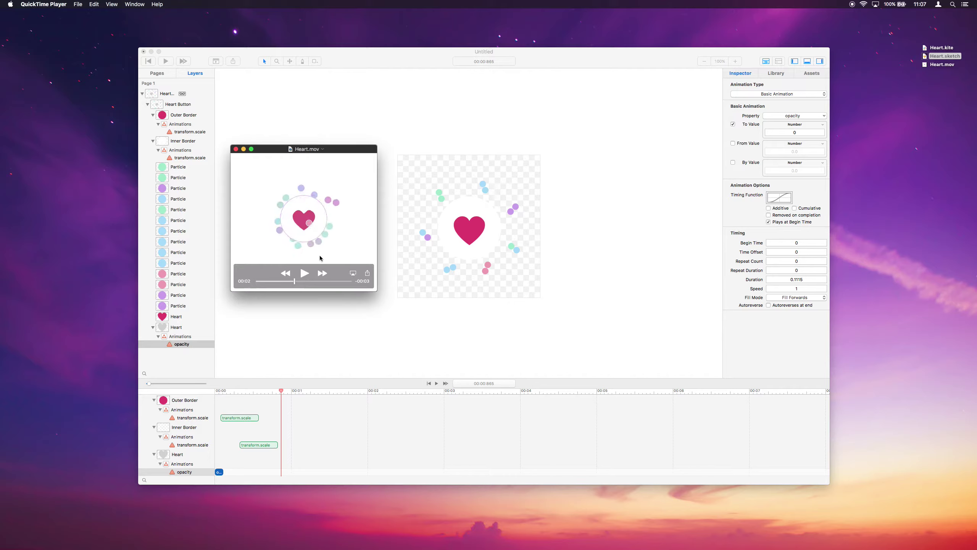
key(super+q)
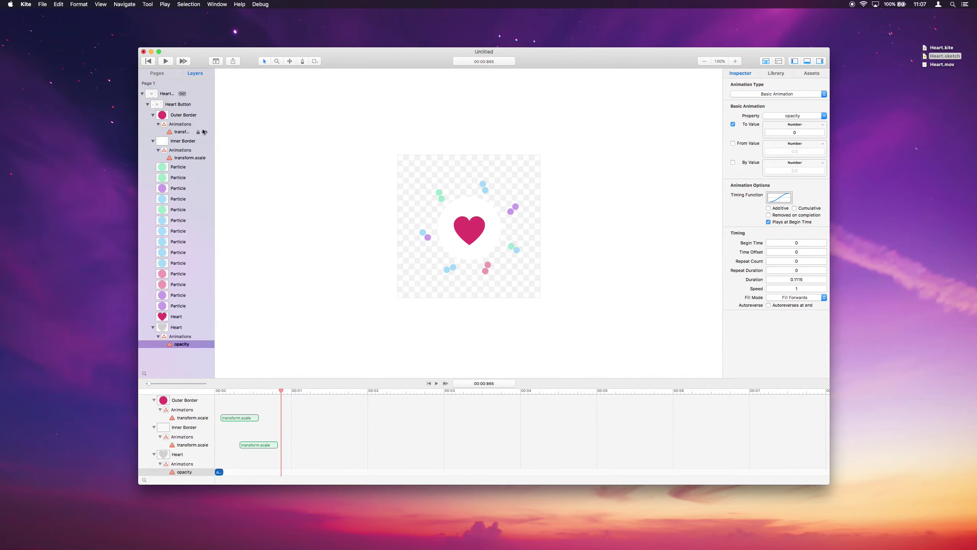
Step: Centre the red heart's anchor point at 0.5 and set its scale X and Y to 0
click(176, 317)
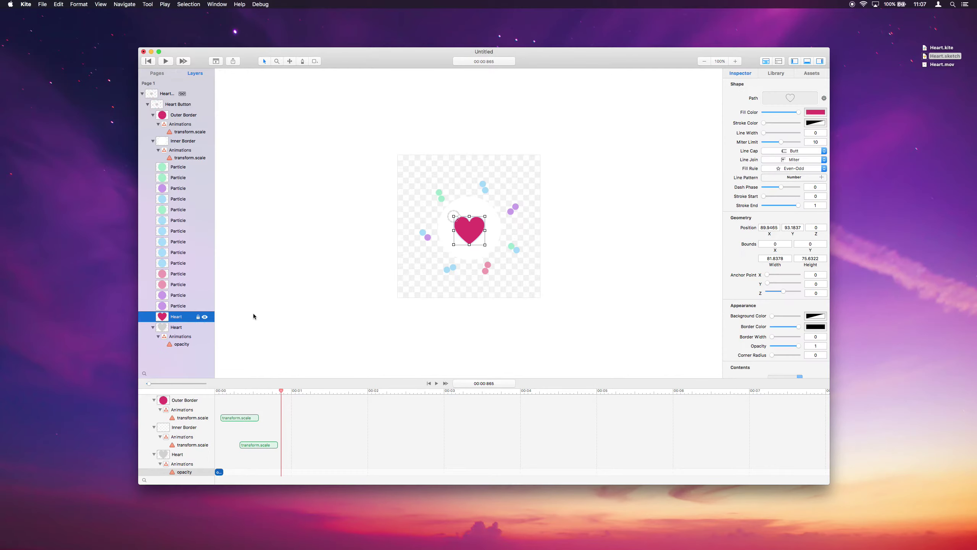
drag(454, 216, 469, 231)
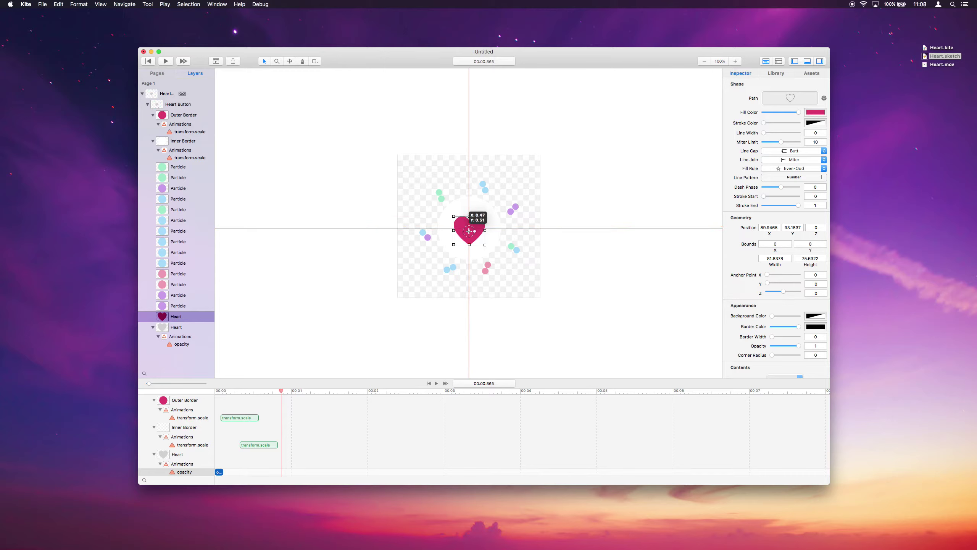
drag(469, 231, 470, 230)
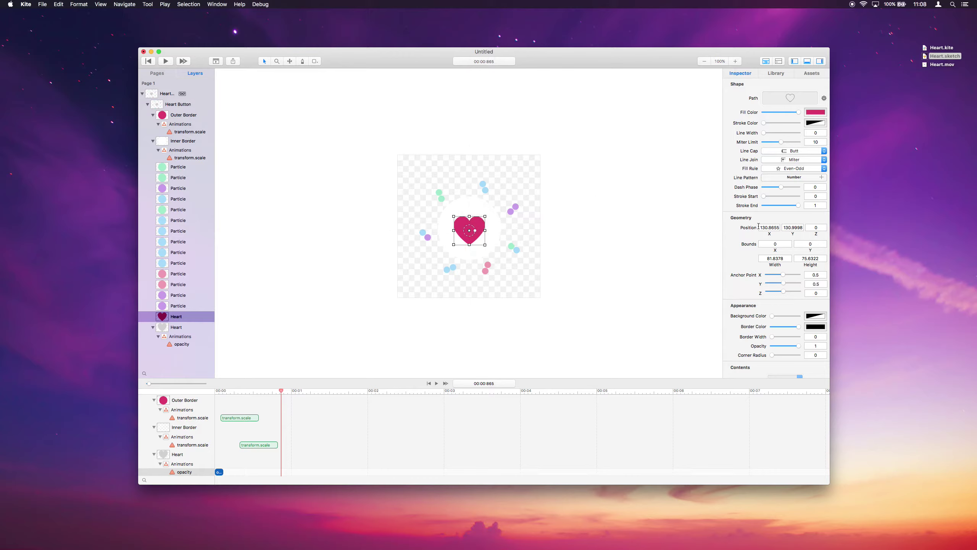
scroll(752, 224, down, 10)
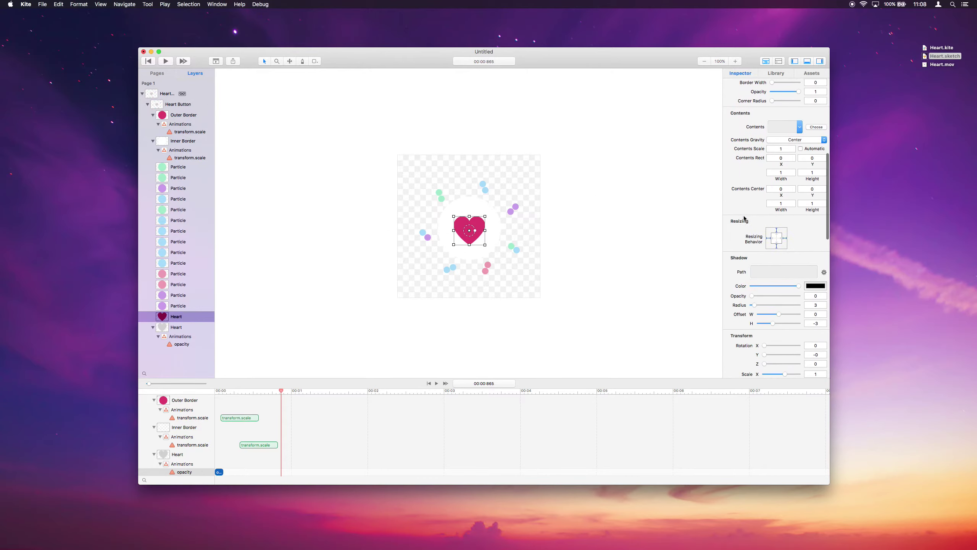
scroll(743, 218, down, 1)
scroll(809, 220, down, 3)
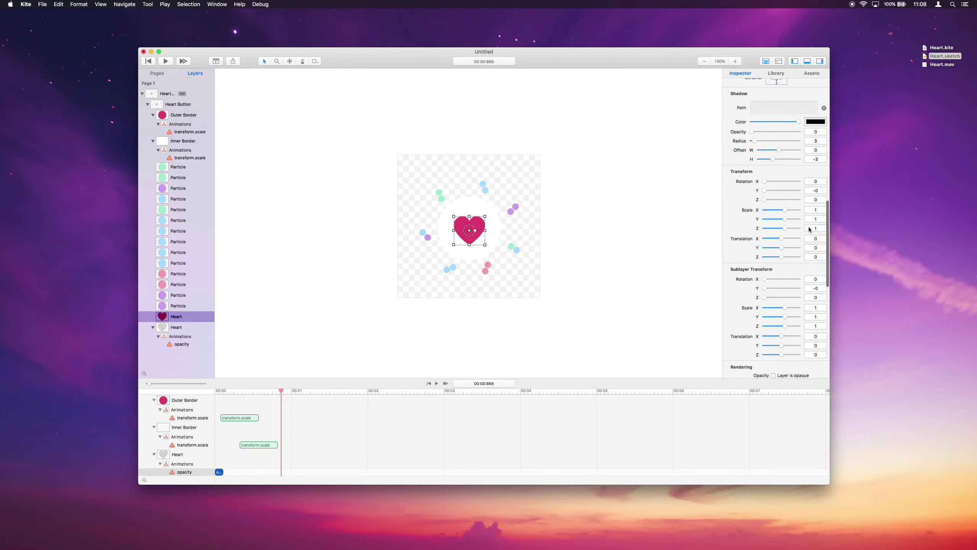
click(812, 214)
text(0)
key(Tab)
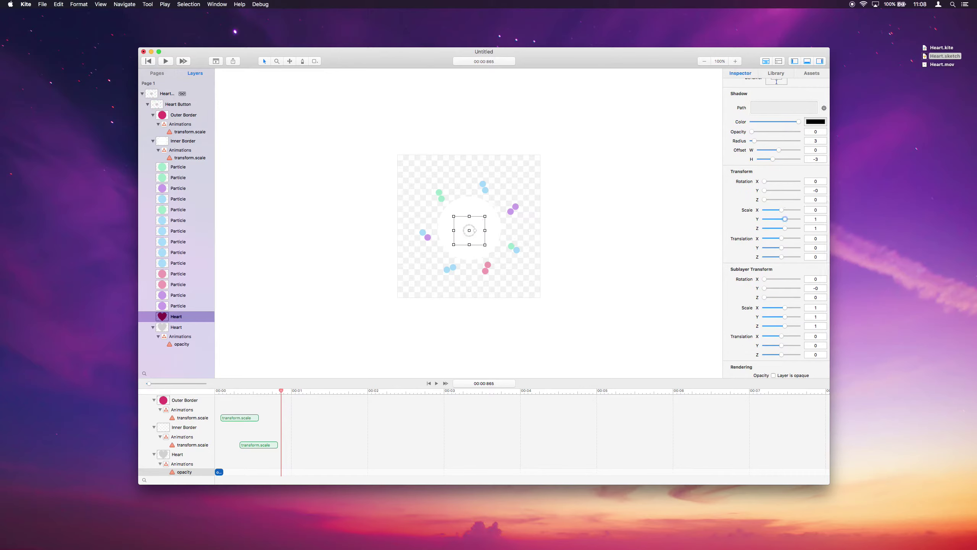
text(0)
Step: Add a spring scale animation to the heart, starting at 0.46 s and ending at scale 1
right_click(743, 212)
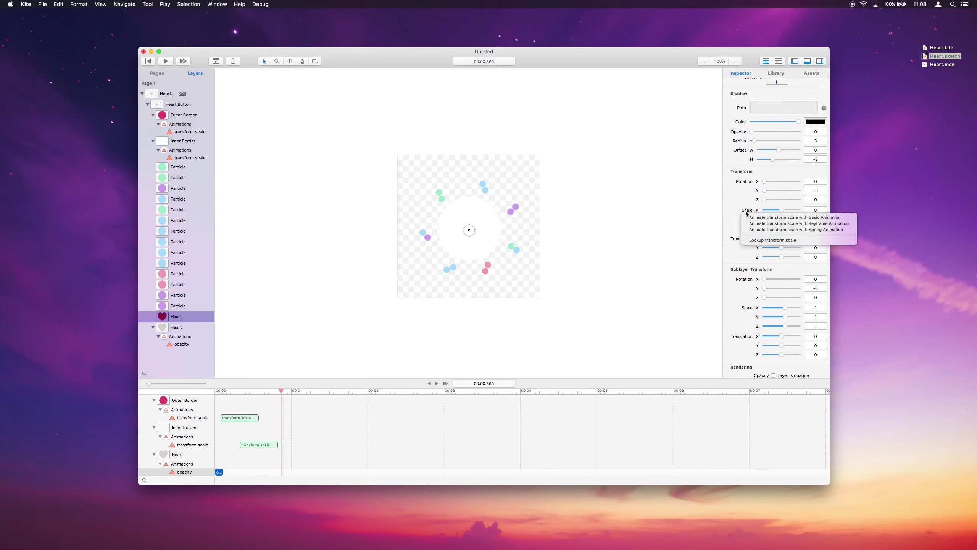
click(750, 229)
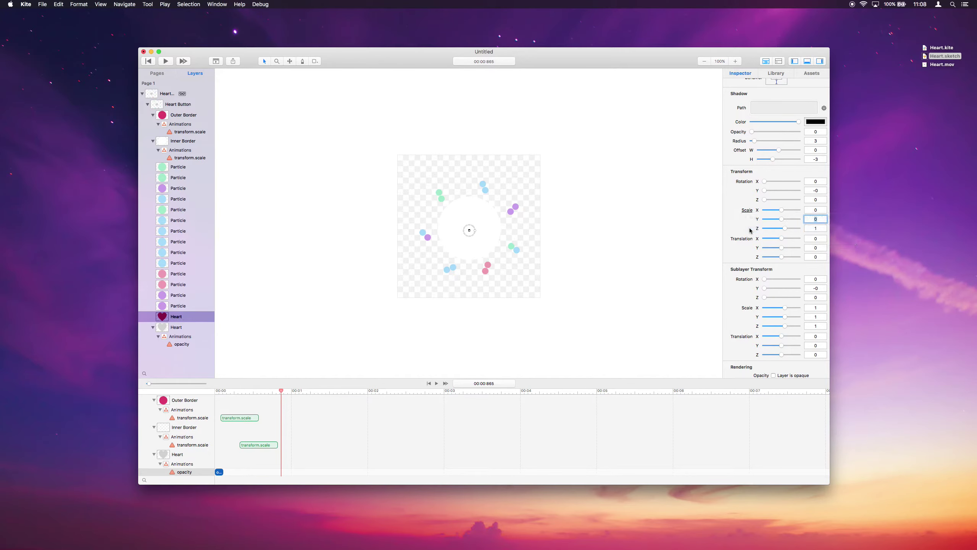
drag(326, 473, 296, 473)
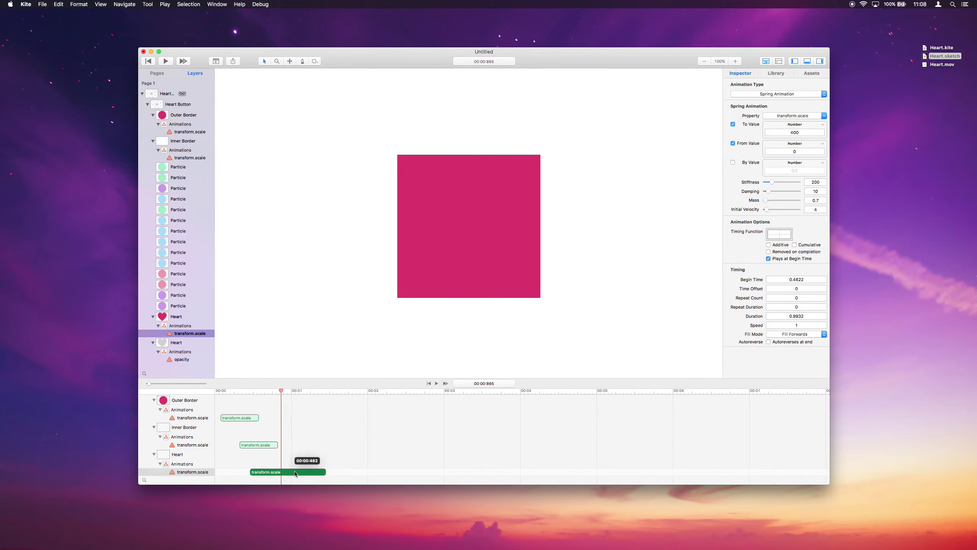
double_click(795, 132)
key(Return)
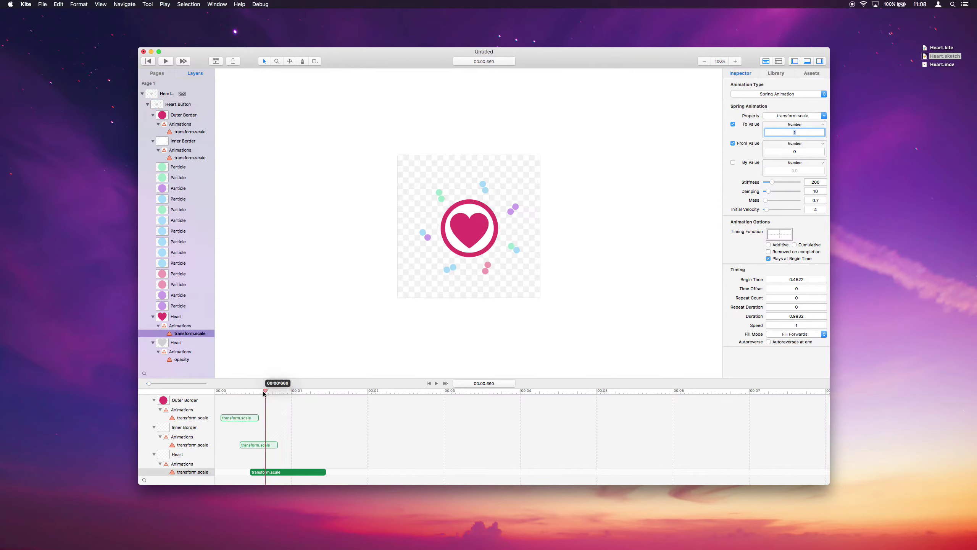
mouse_move(265, 393)
mouse_down()
mouse_move(255, 394)
mouse_move(336, 394)
mouse_move(258, 399)
mouse_up()
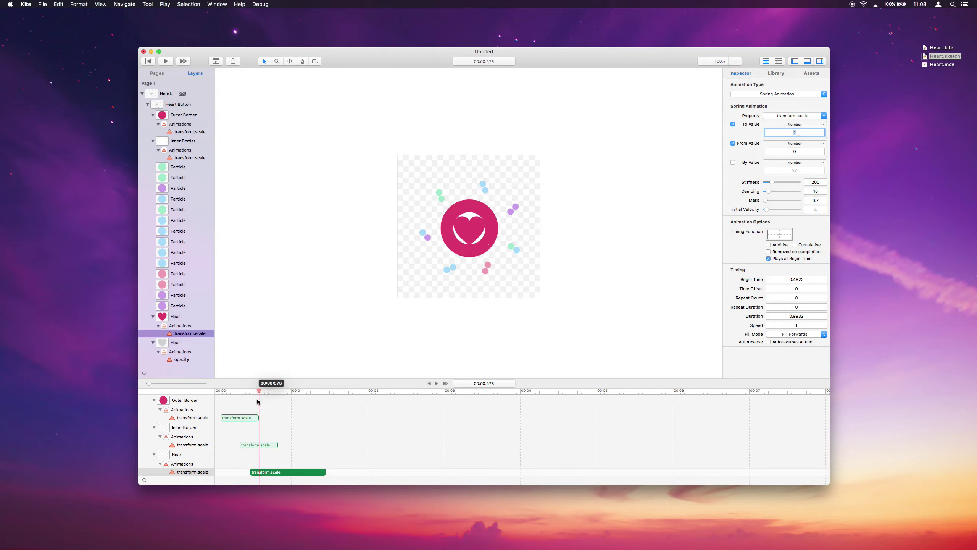
click(437, 384)
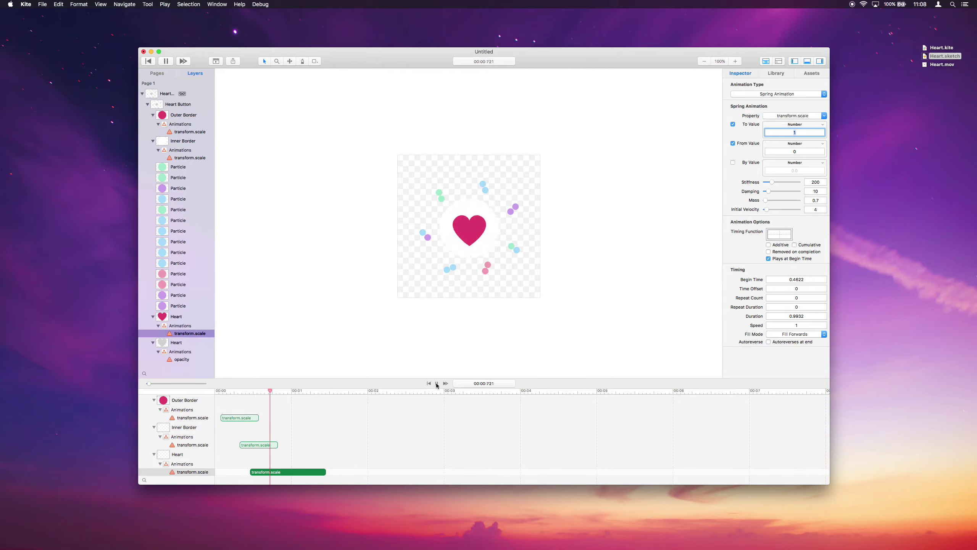
click(437, 384)
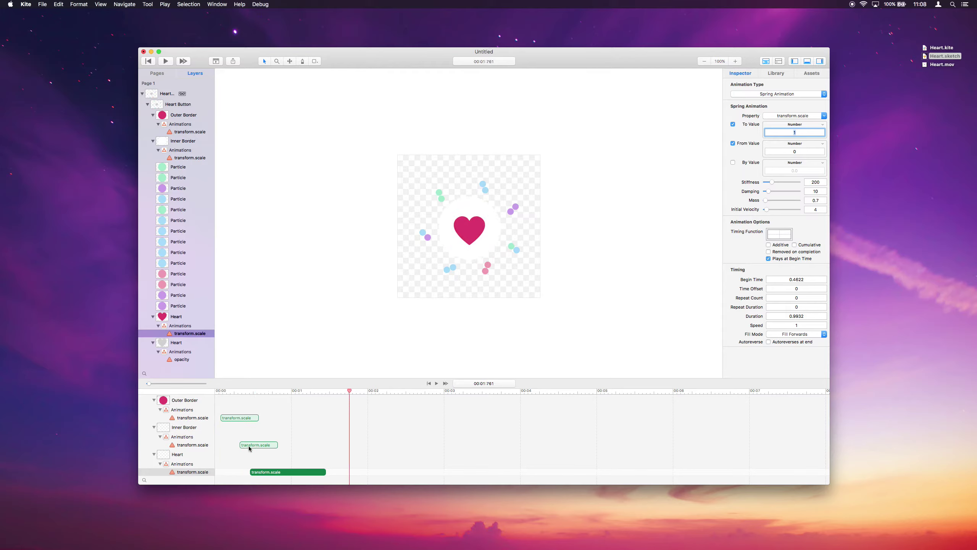
Step: Loop-play a timeline range and set the heart's spring damping to 12 and initial velocity to 0
drag(233, 432, 338, 432)
click(437, 384)
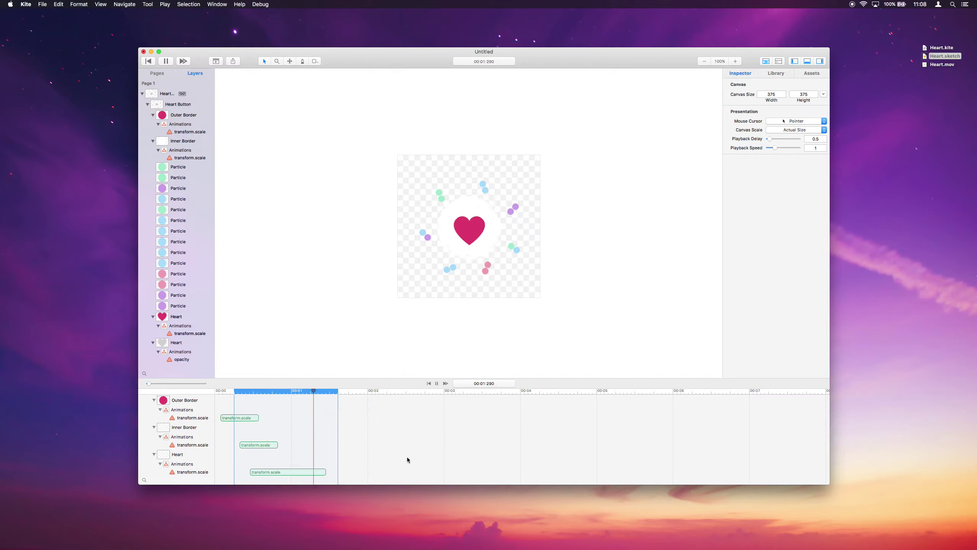
click(312, 472)
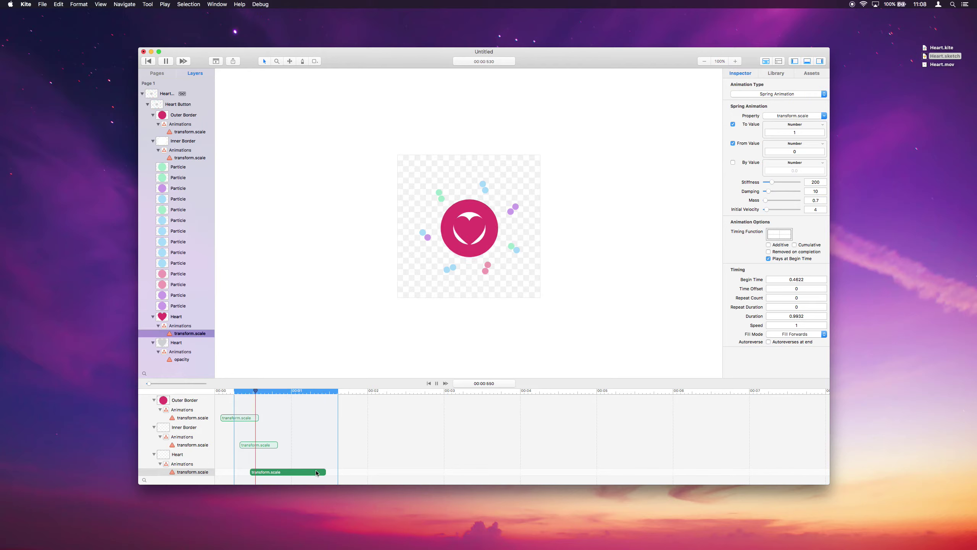
click(815, 191)
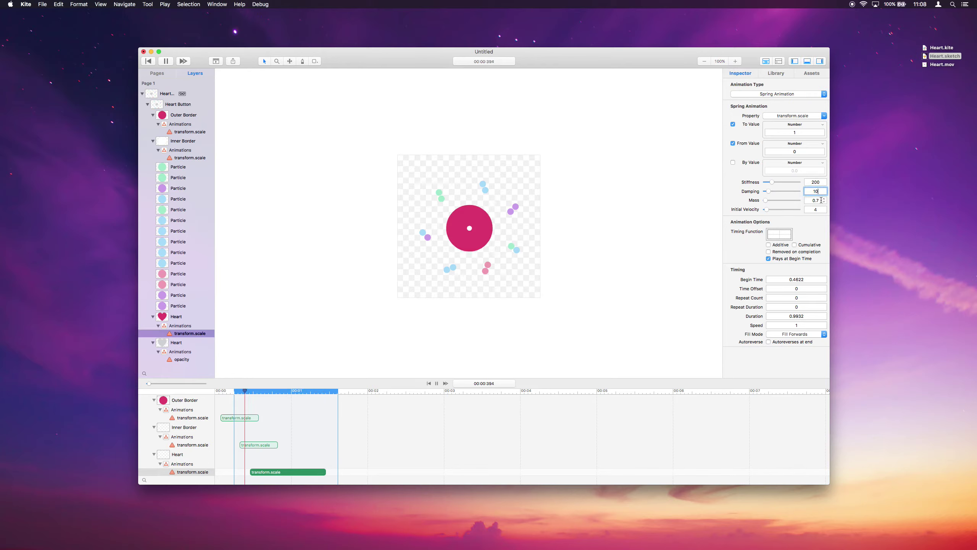
key(BackSpace)
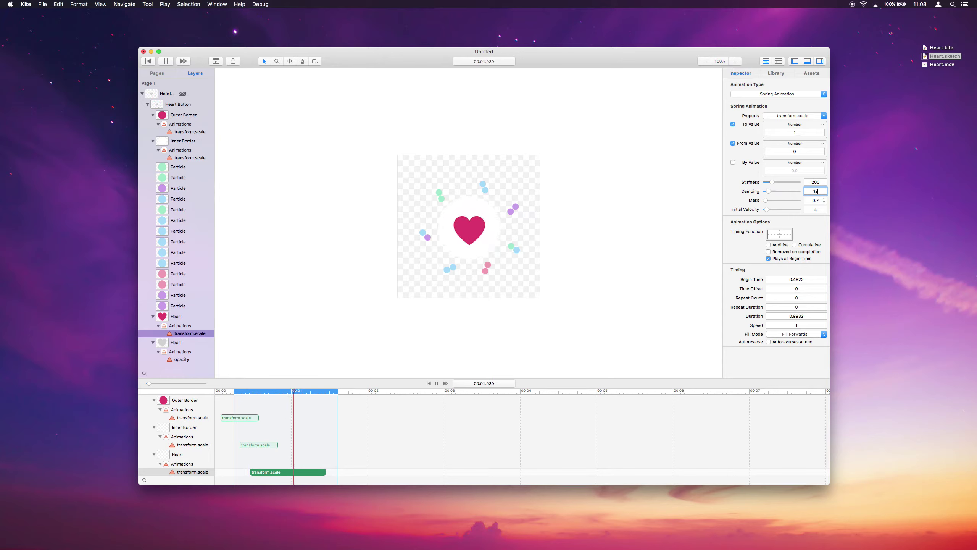
text(2)
key(Return)
click(818, 210)
key(BackSpace)
text(0)
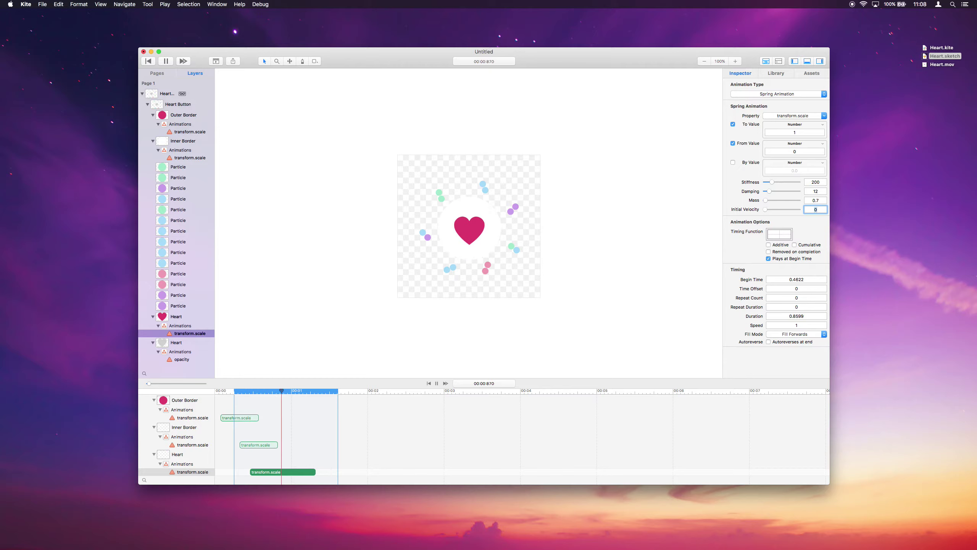
key(Return)
Step: Turn off Presents in Full Screen and move the preview window to the upper left
click(358, 421)
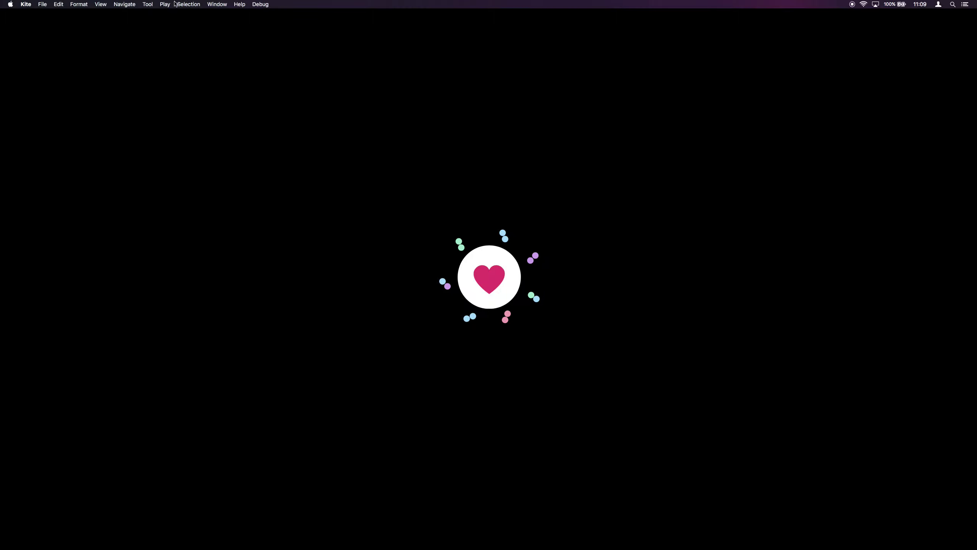
click(173, 3)
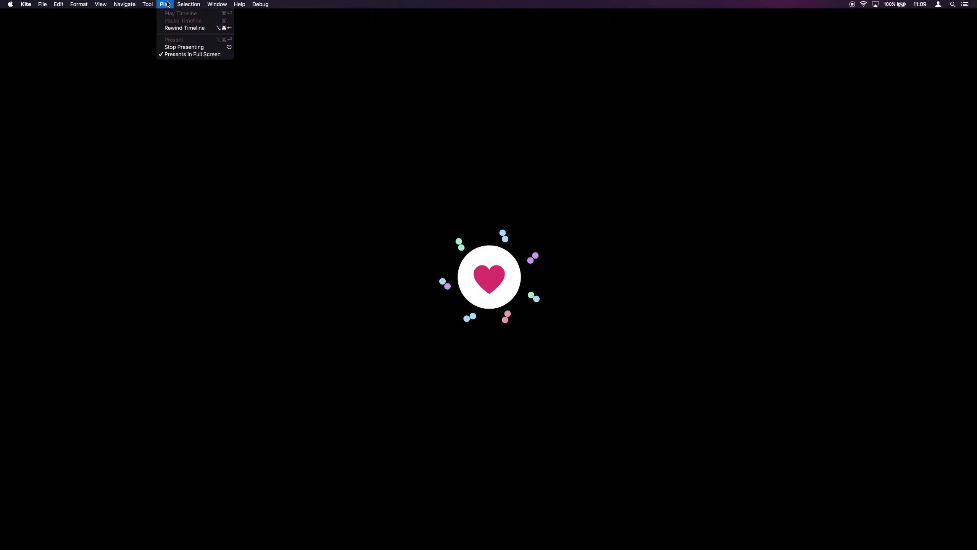
click(172, 54)
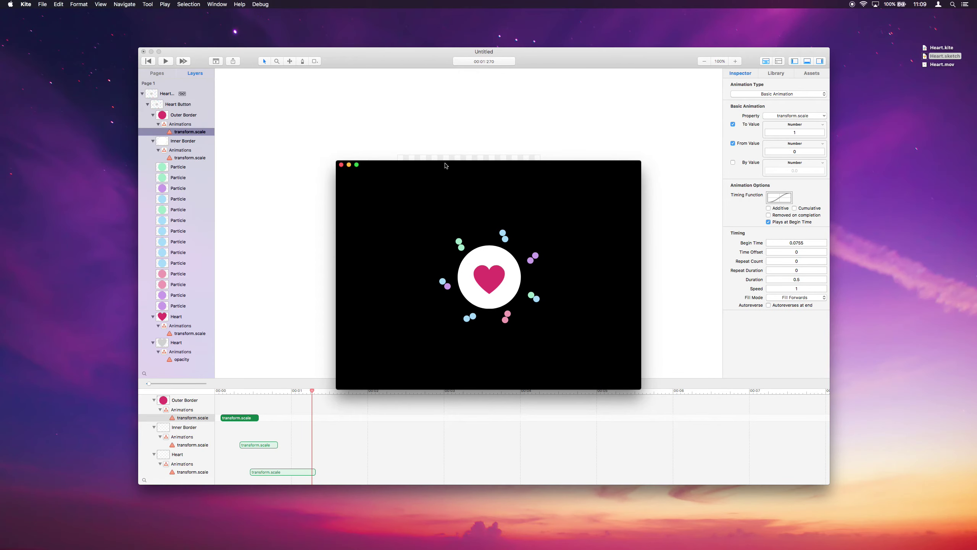
drag(441, 165, 160, 81)
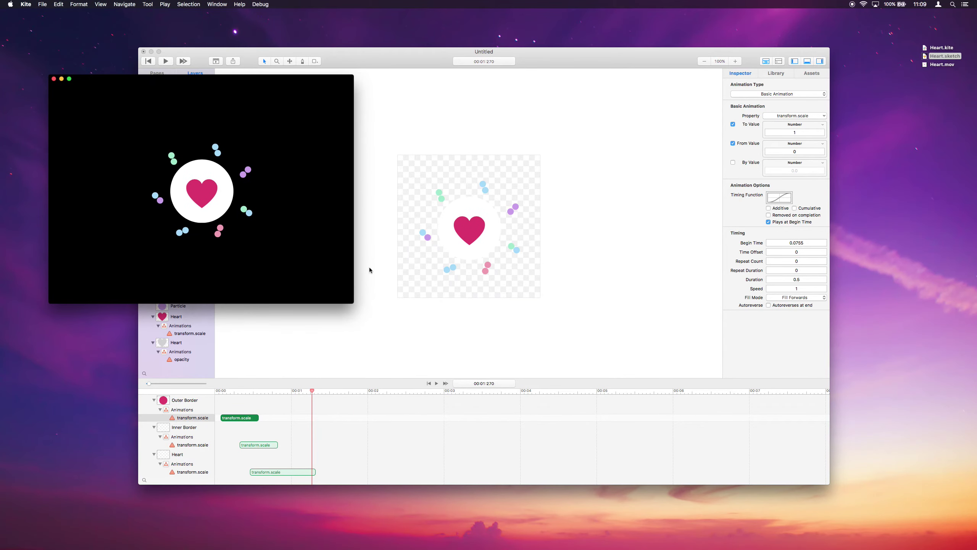
Step: Enlarge the preview window and set the presentation background to grayscale white in preferences
drag(352, 301, 365, 311)
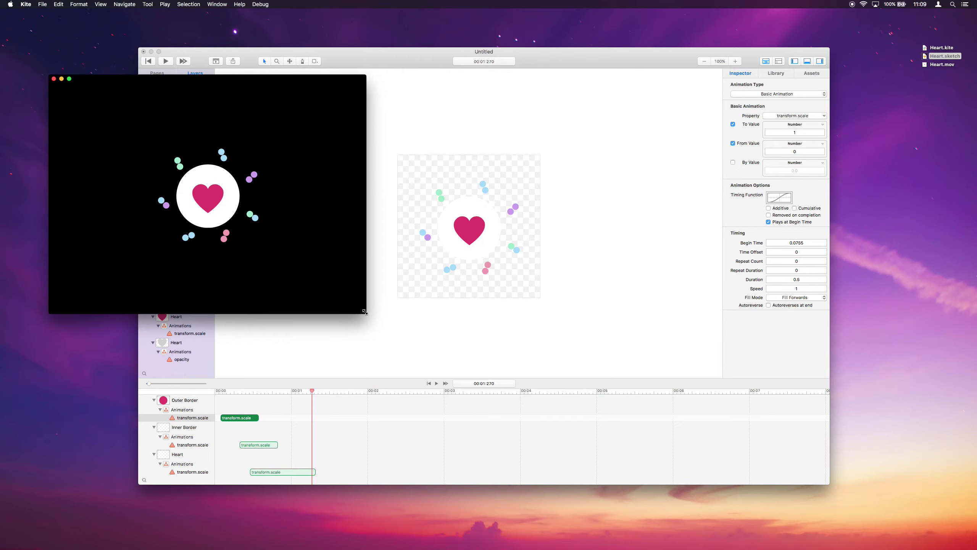
key(super+comma)
click(437, 241)
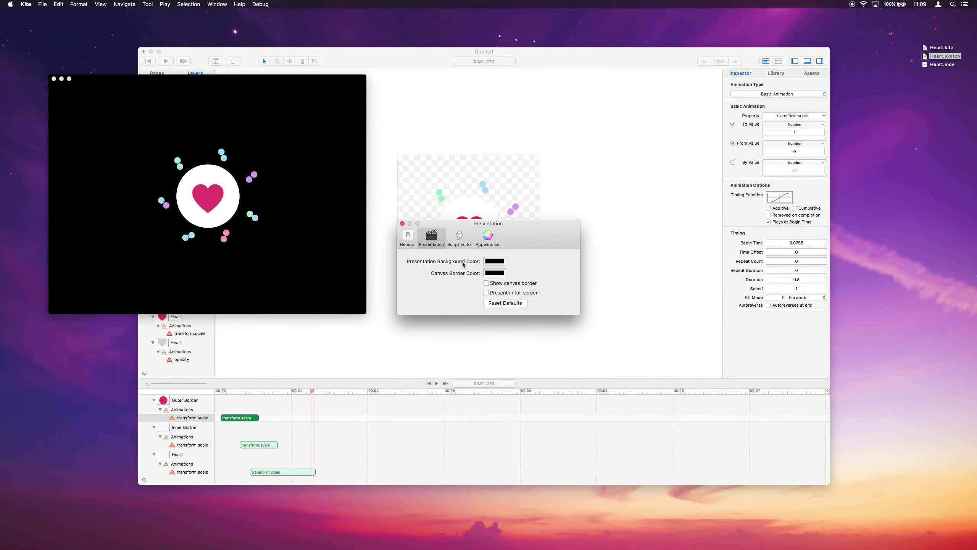
click(495, 261)
click(553, 205)
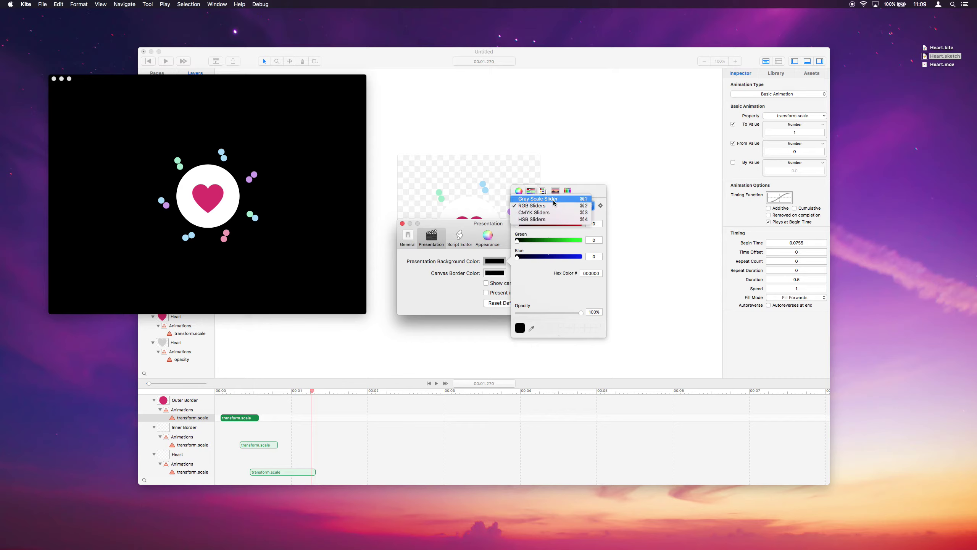
click(553, 200)
click(580, 224)
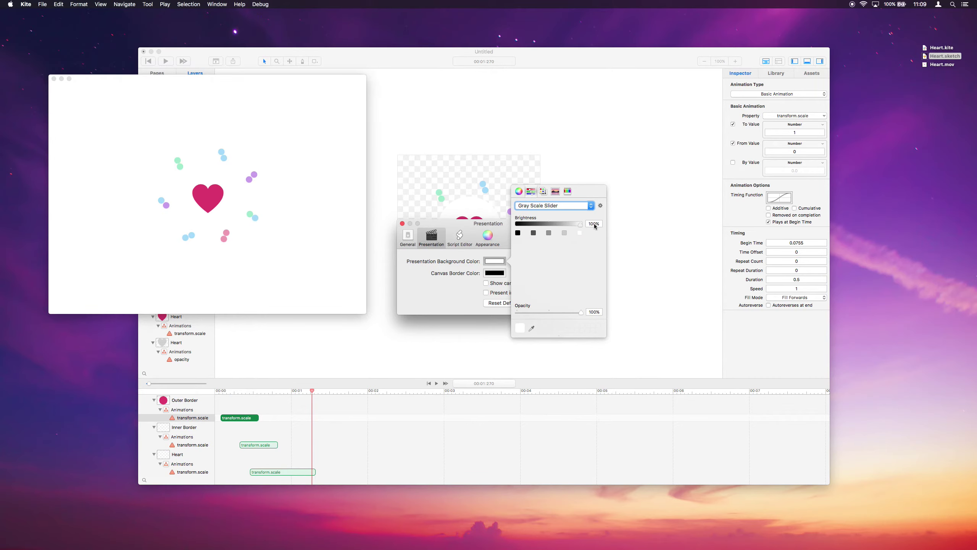
Step: Close the presentation settings and the preview, then reopen the preview to replay the animation
drag(443, 227, 444, 233)
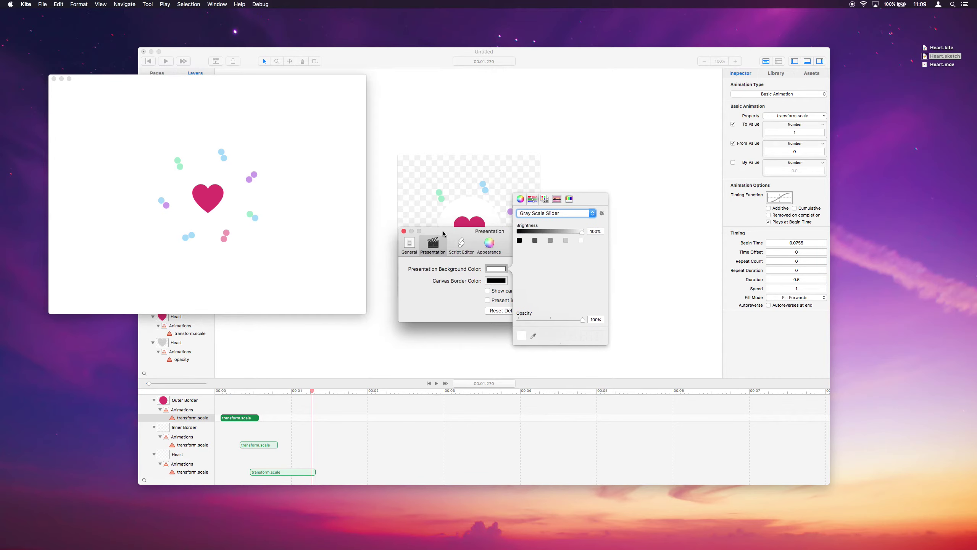
click(403, 231)
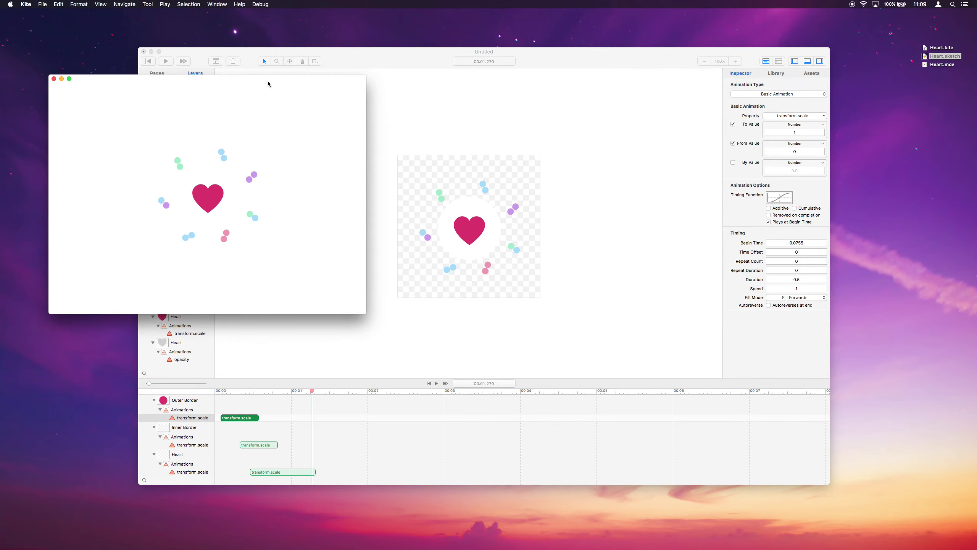
click(217, 62)
key(super+Return)
Step: Rewind to time 0 and attach a Mouse Clicked action from the Library to the gray Heart layer
key(super+w)
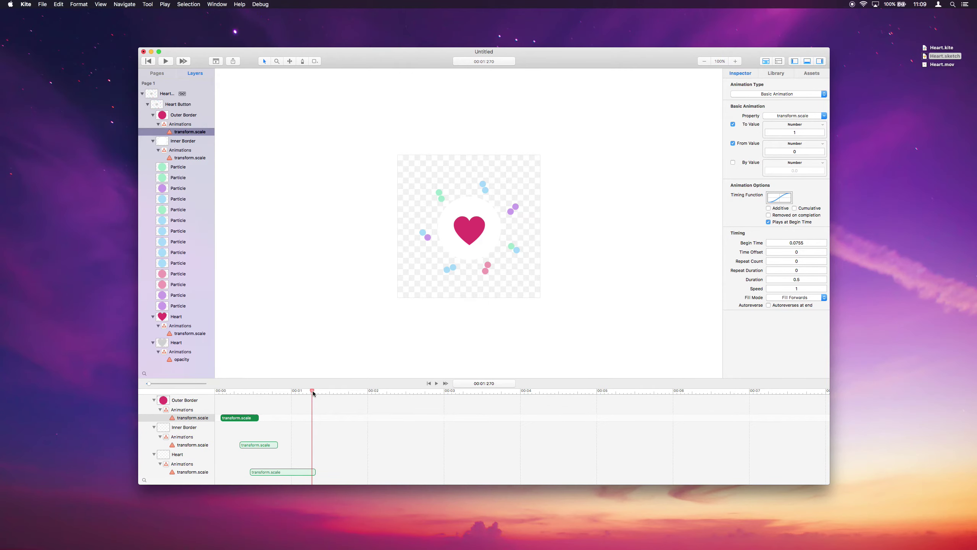
drag(312, 393, 199, 394)
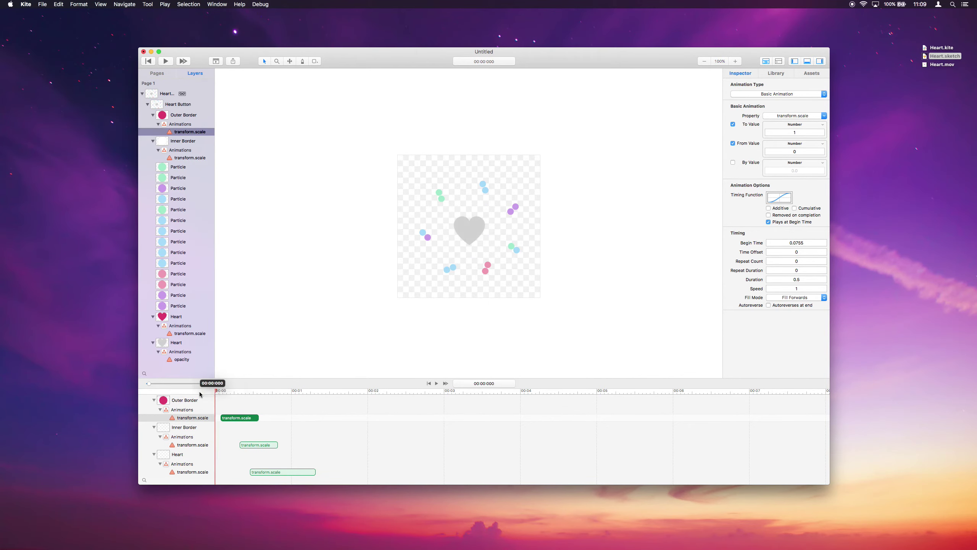
click(173, 342)
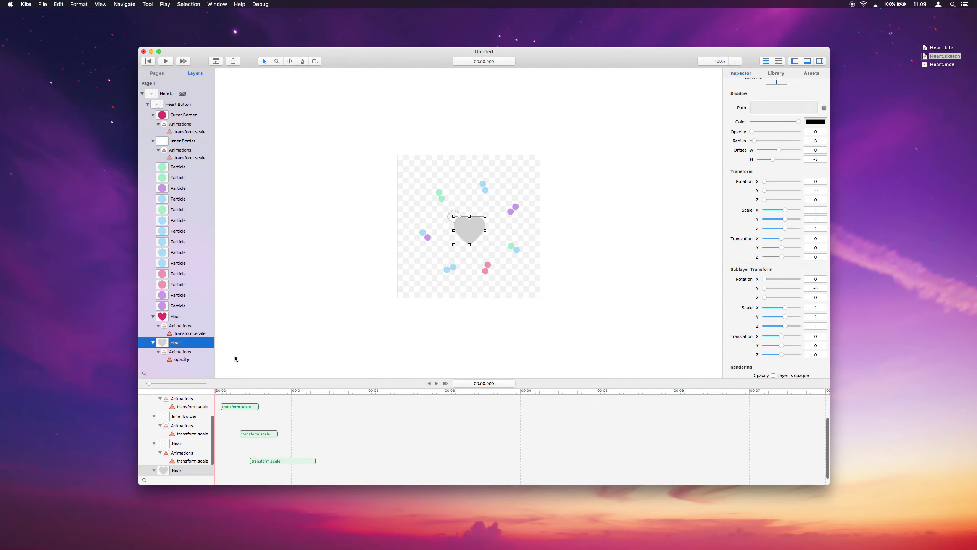
click(782, 75)
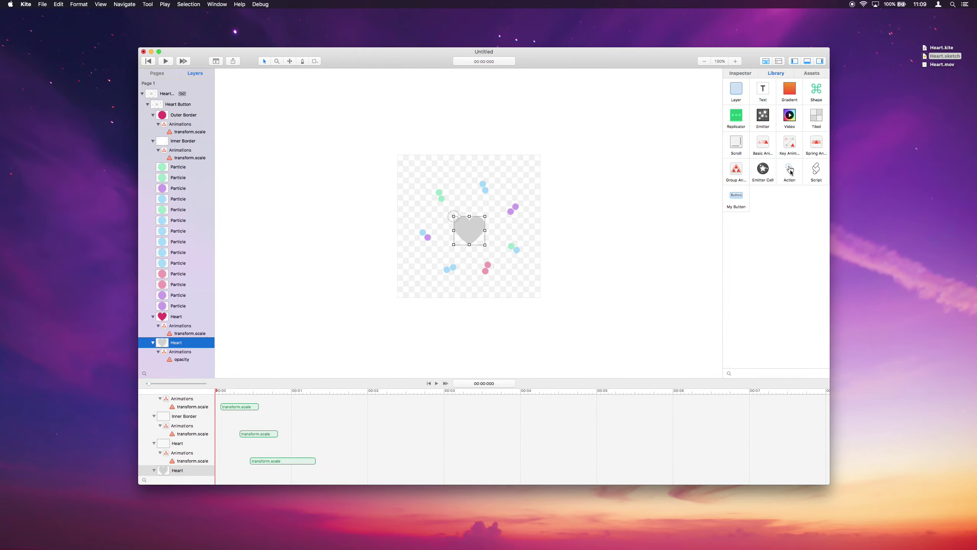
drag(791, 173, 473, 228)
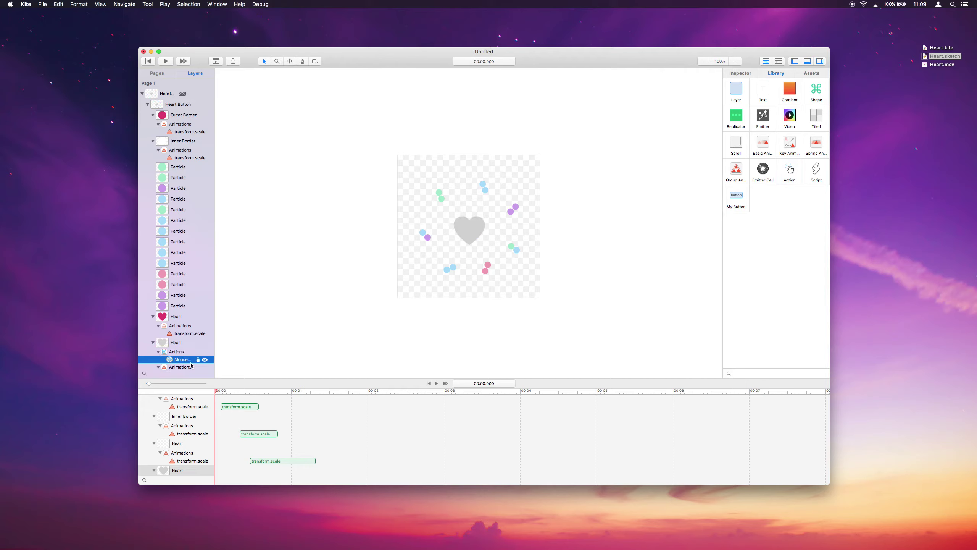
click(741, 74)
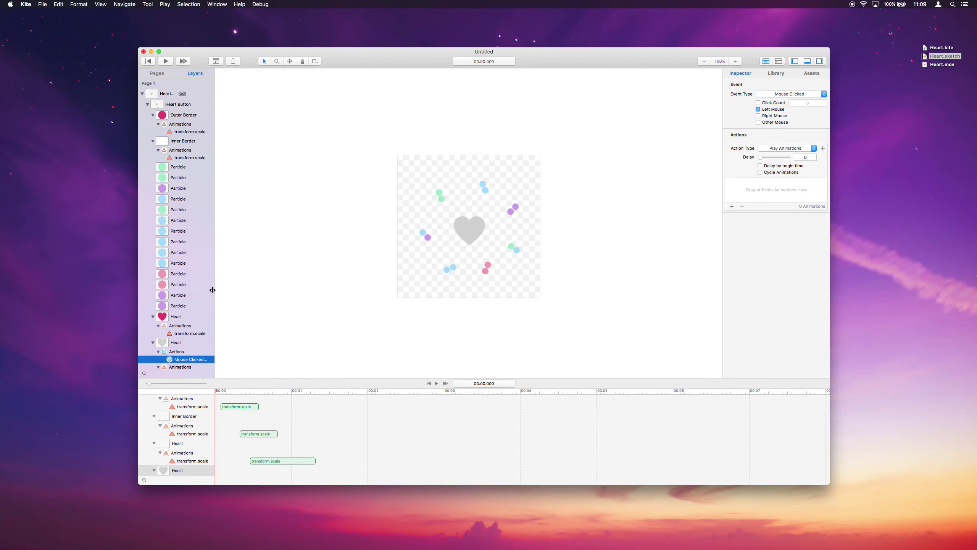
Step: Drag the gray Heart's opacity animation into the Mouse Clicked action's animations box
drag(215, 291, 238, 290)
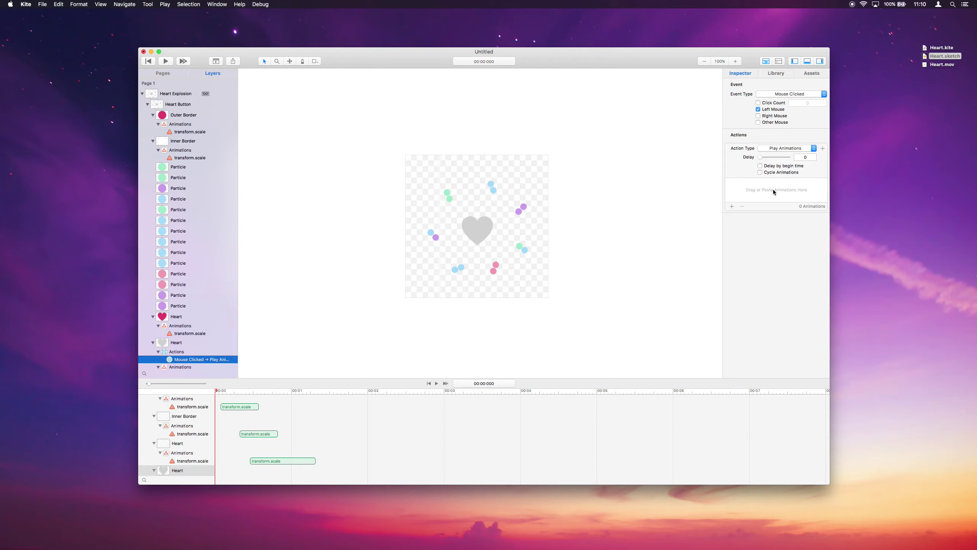
scroll(183, 351, down, 1)
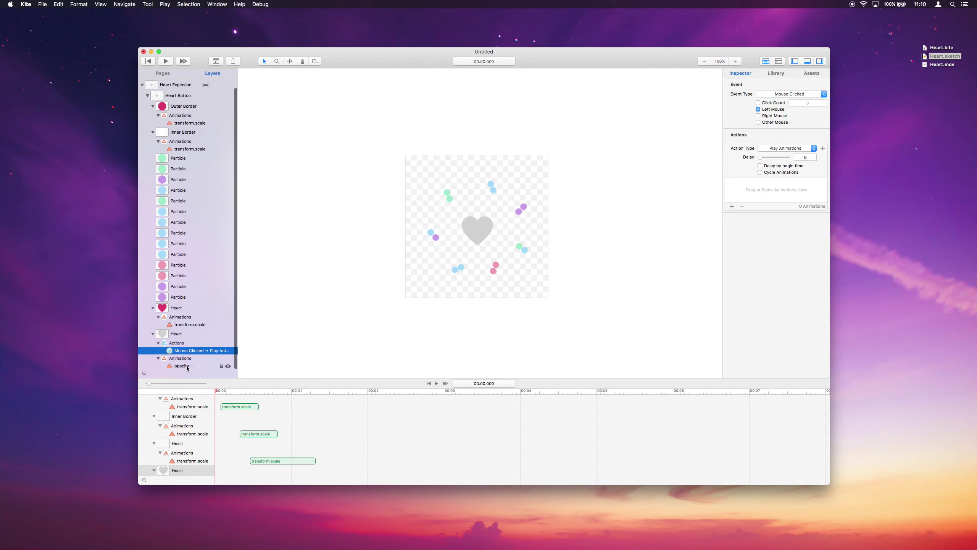
drag(187, 368, 751, 193)
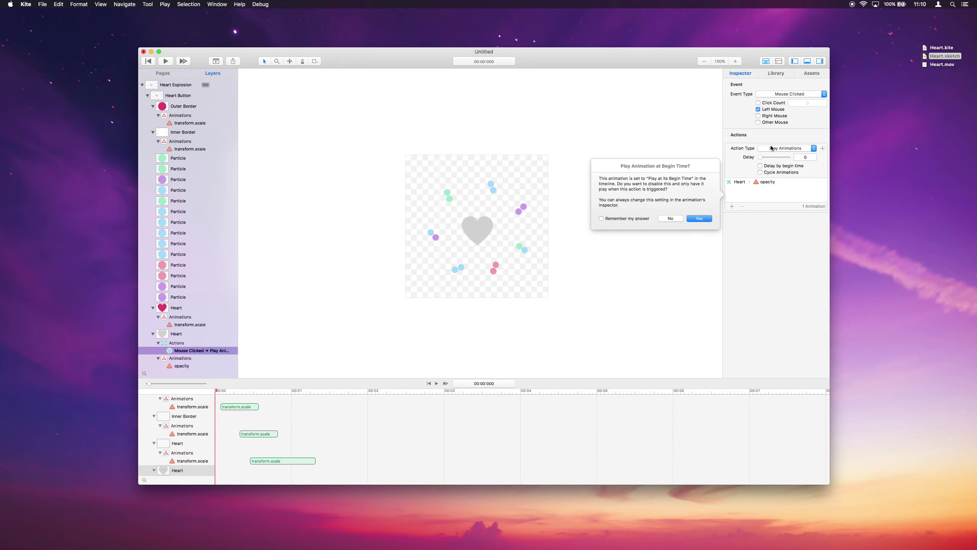
Step: Answer Yes to play the opacity animation at begin time, remembering the choice
click(629, 220)
click(699, 218)
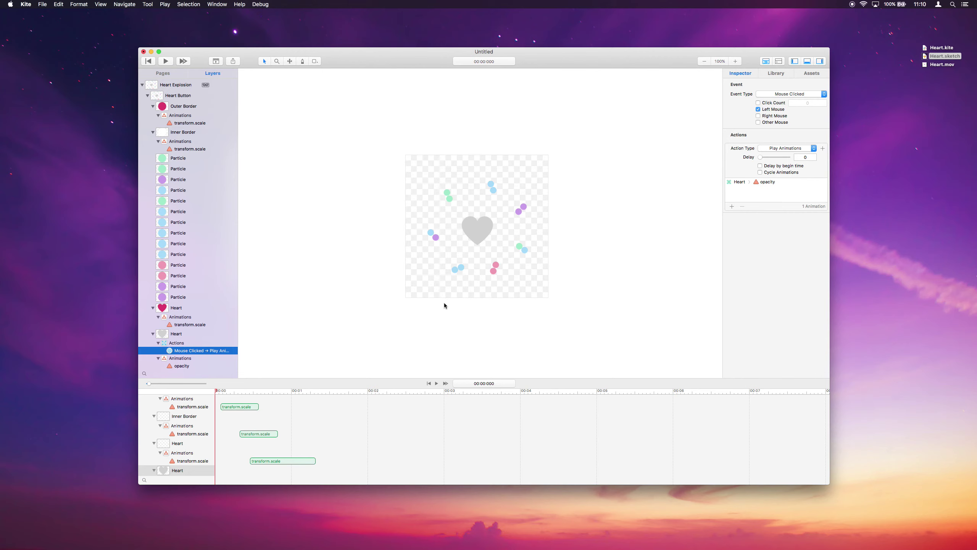
click(187, 366)
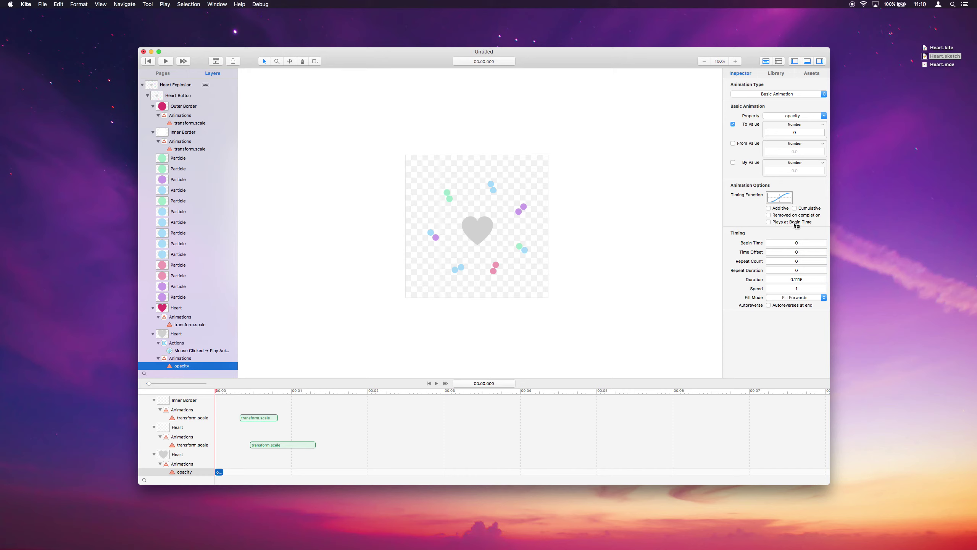
click(188, 351)
Step: Add the red Heart, Inner Border and Outer Border scale animations to the click action
drag(191, 351, 766, 192)
scroll(187, 257, up, 1)
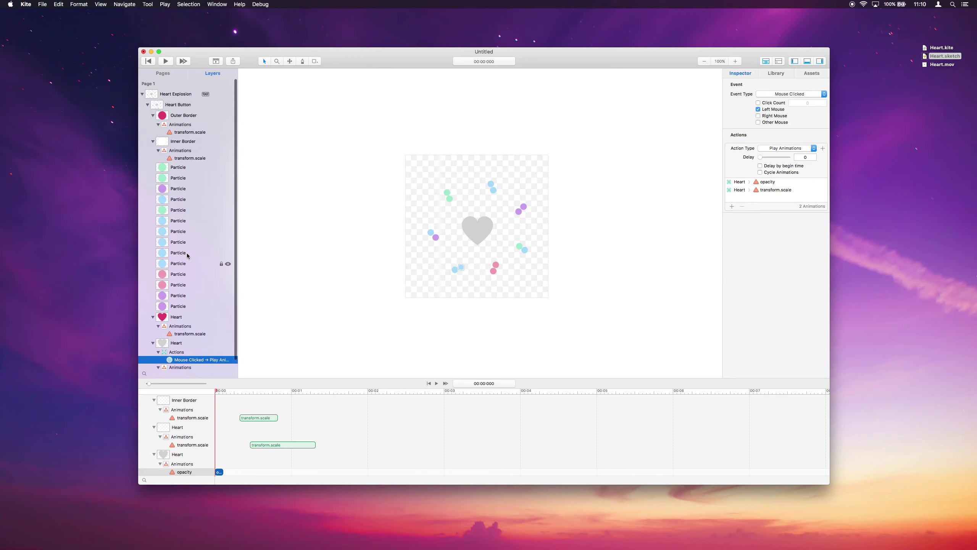
drag(182, 161, 751, 197)
drag(185, 132, 752, 200)
scroll(181, 308, down, 1)
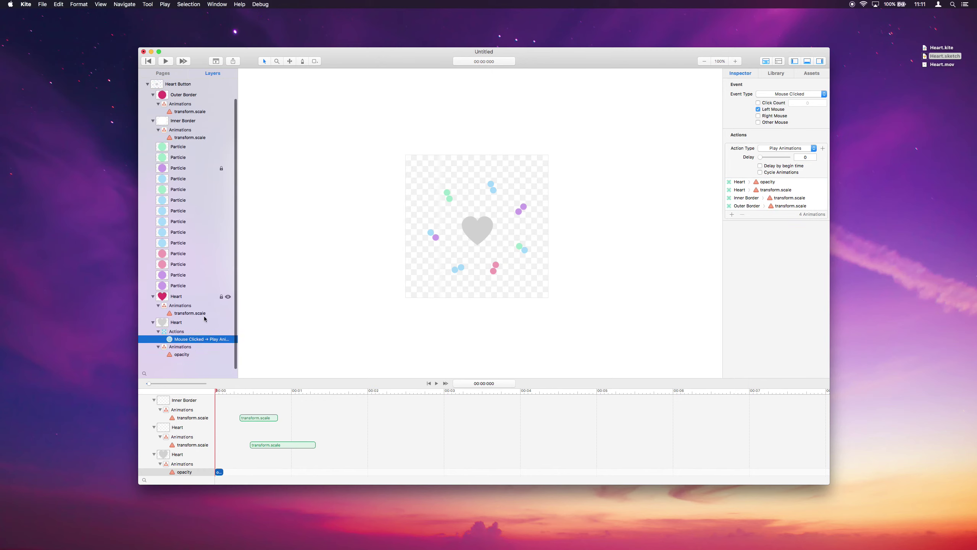
Step: Test the heart click in a live preview, then close it
click(217, 61)
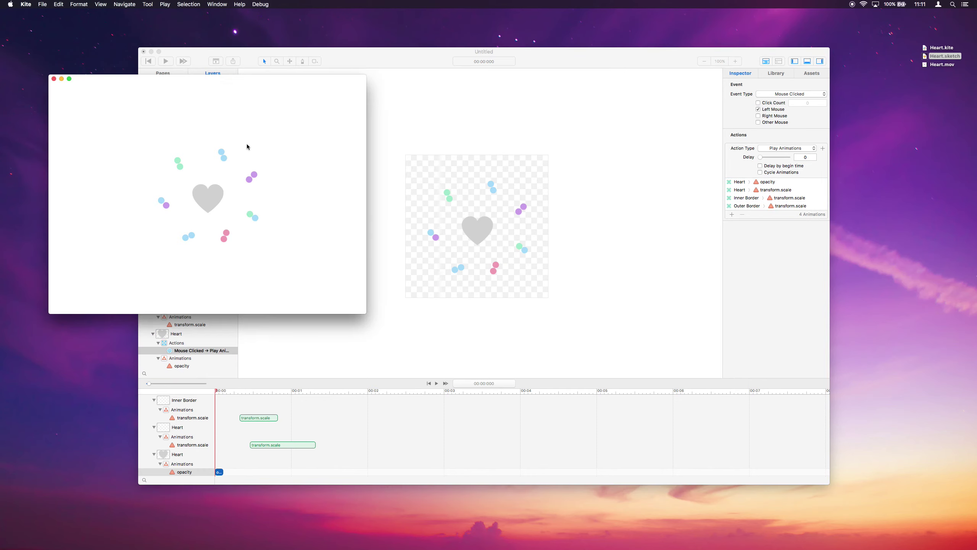
click(211, 202)
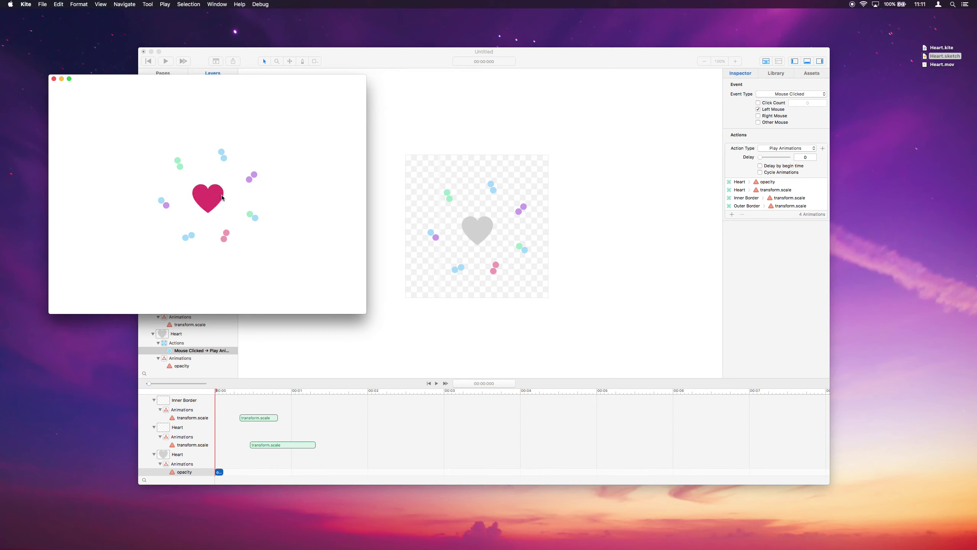
key(super+w)
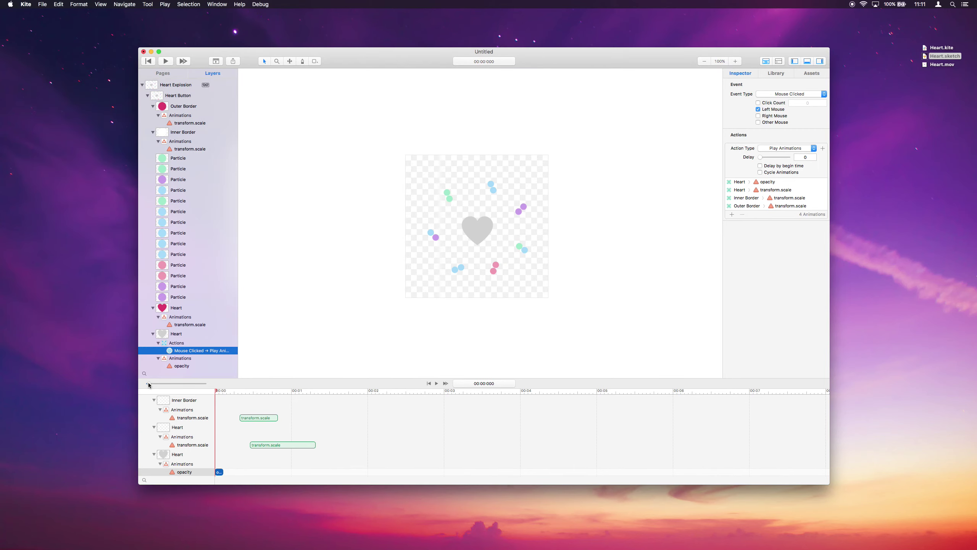
Step: Zoom the timeline and make it taller to show more tracks
scroll(181, 427, up, 1)
scroll(269, 427, up, 5)
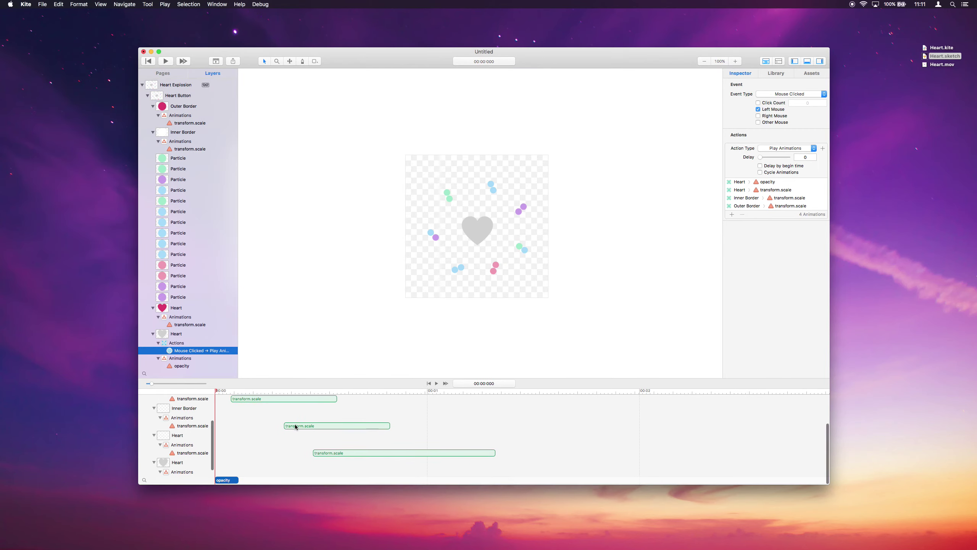
drag(310, 383, 305, 339)
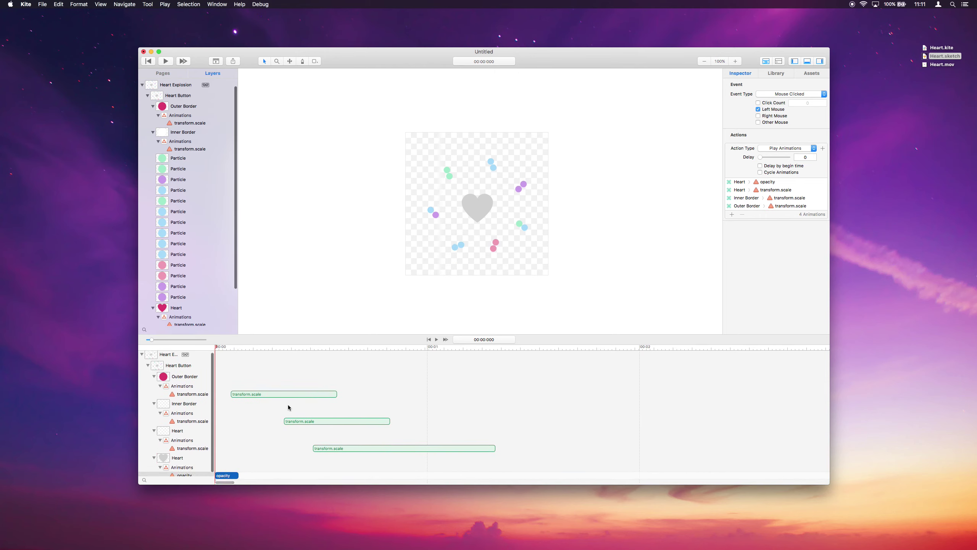
scroll(287, 404, up, 1)
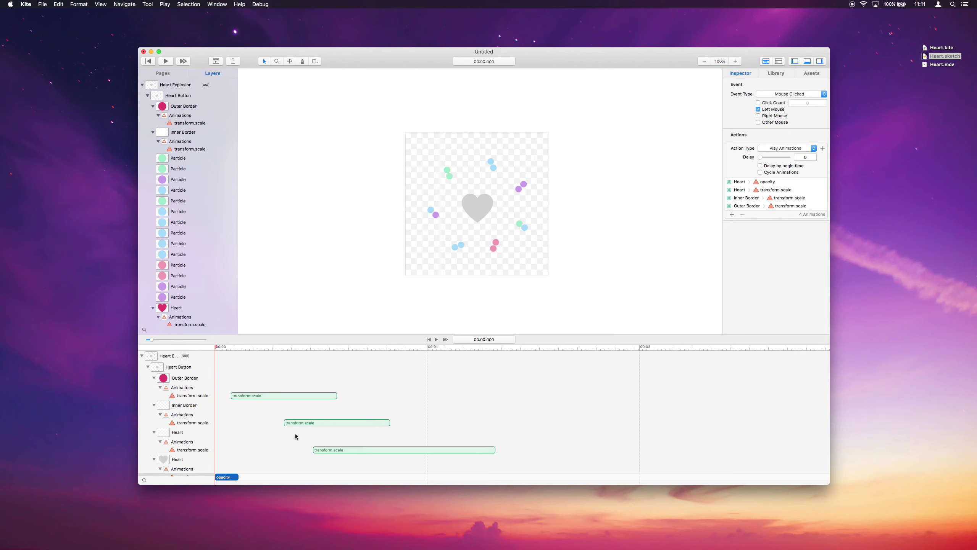
Step: Make the gray Heart's Mouse Clicked action delay animations by begin time, then scrub through them
scroll(185, 286, down, 3)
click(192, 307)
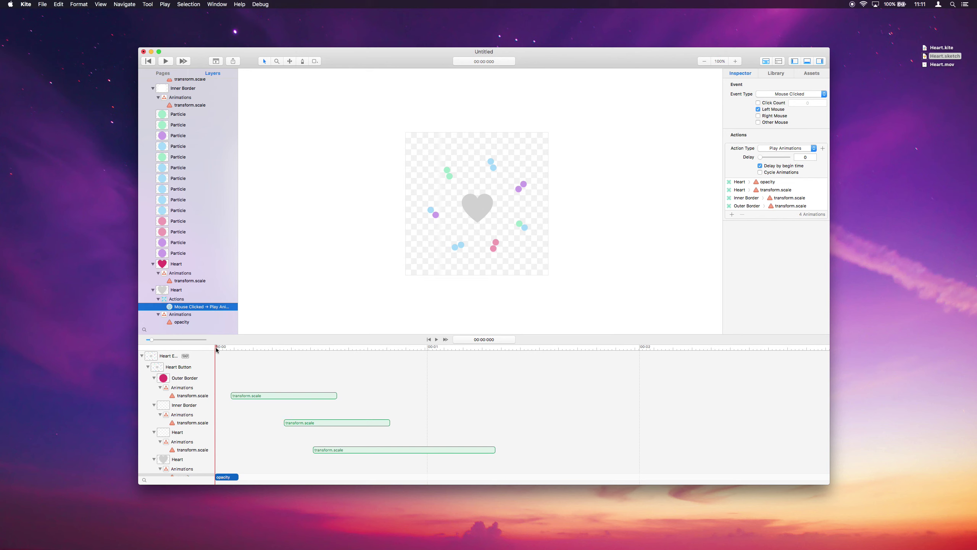
mouse_move(216, 350)
mouse_down()
mouse_move(387, 352)
mouse_move(265, 349)
mouse_move(225, 363)
mouse_up()
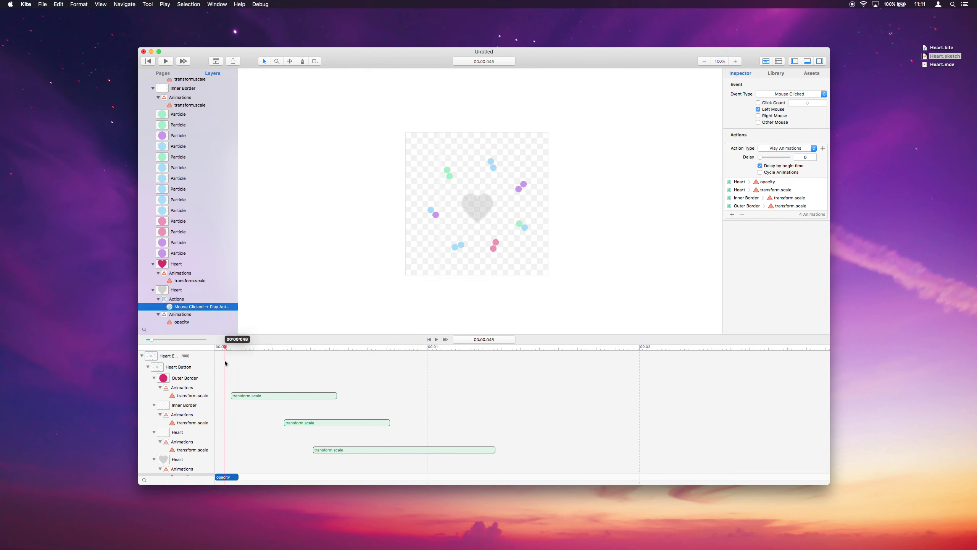
Step: Test the staggered heart animation in a preview, then scrub to about 0.48 s
click(217, 61)
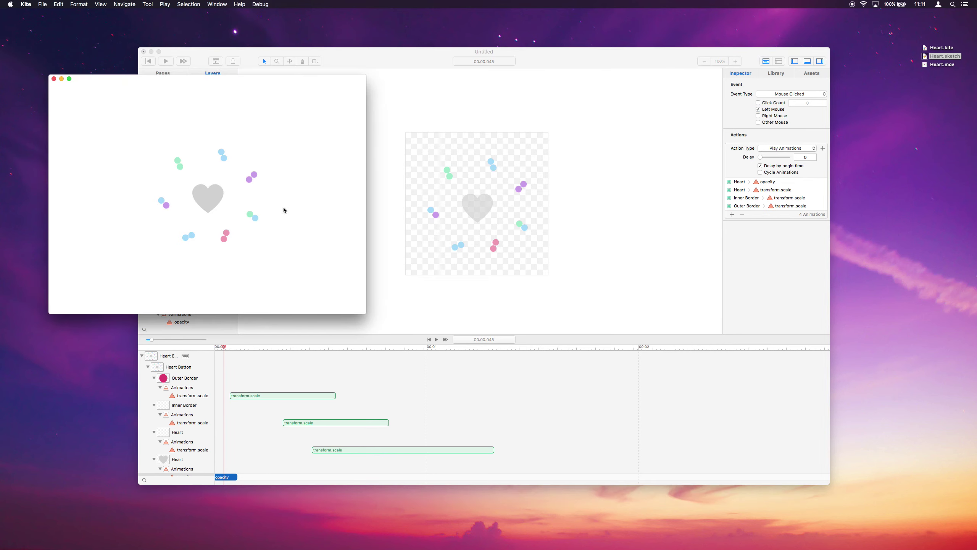
click(208, 200)
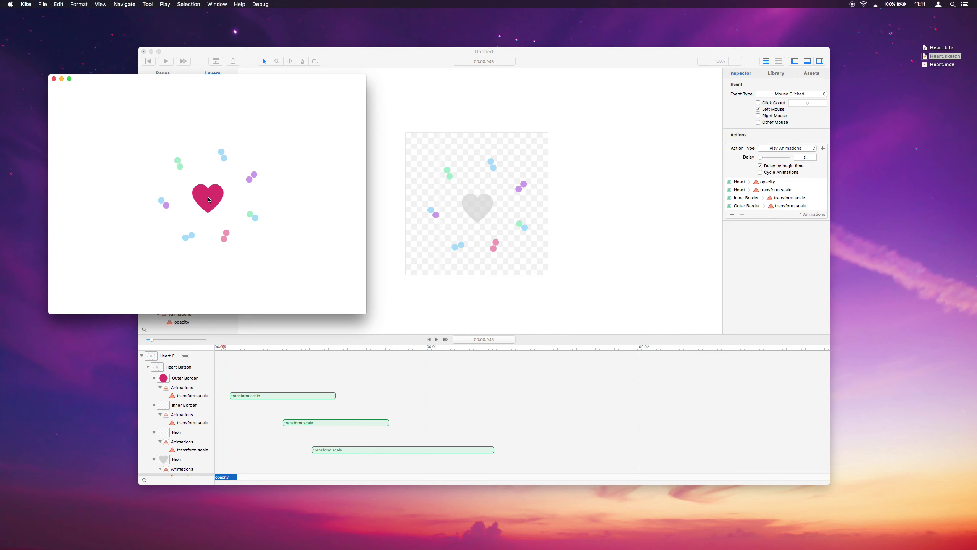
key(super+w)
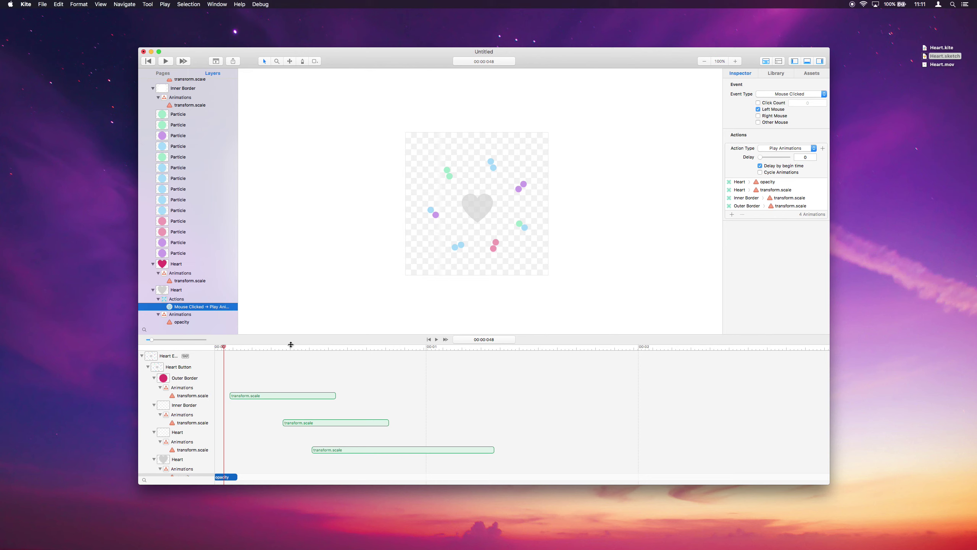
drag(231, 348, 504, 349)
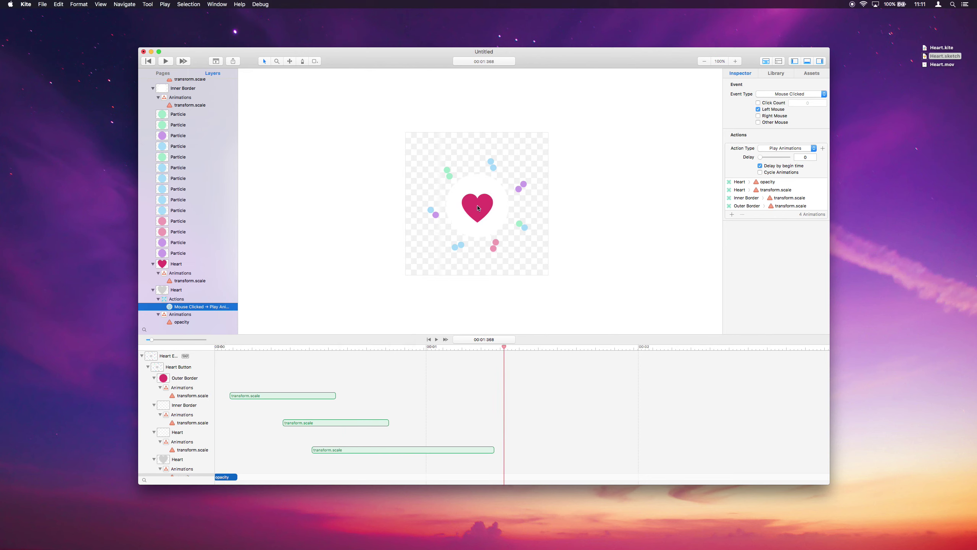